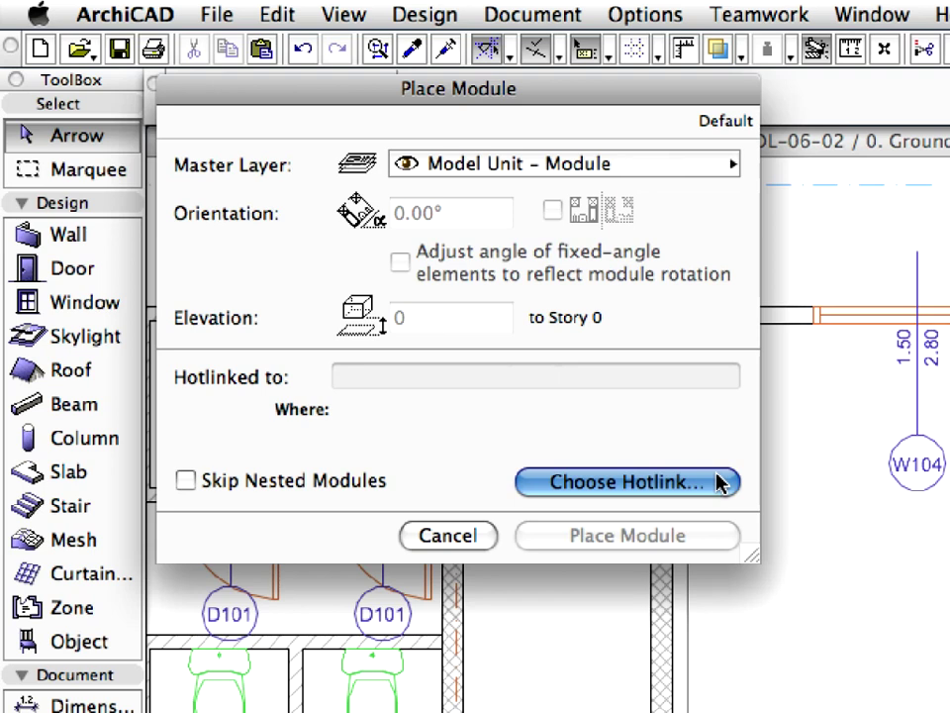
# Step: Choose the COL-06-02-01-Cupboard.mod hotlink for the Ground Floor and place the module in the kitchen
pyautogui.click(719, 482)
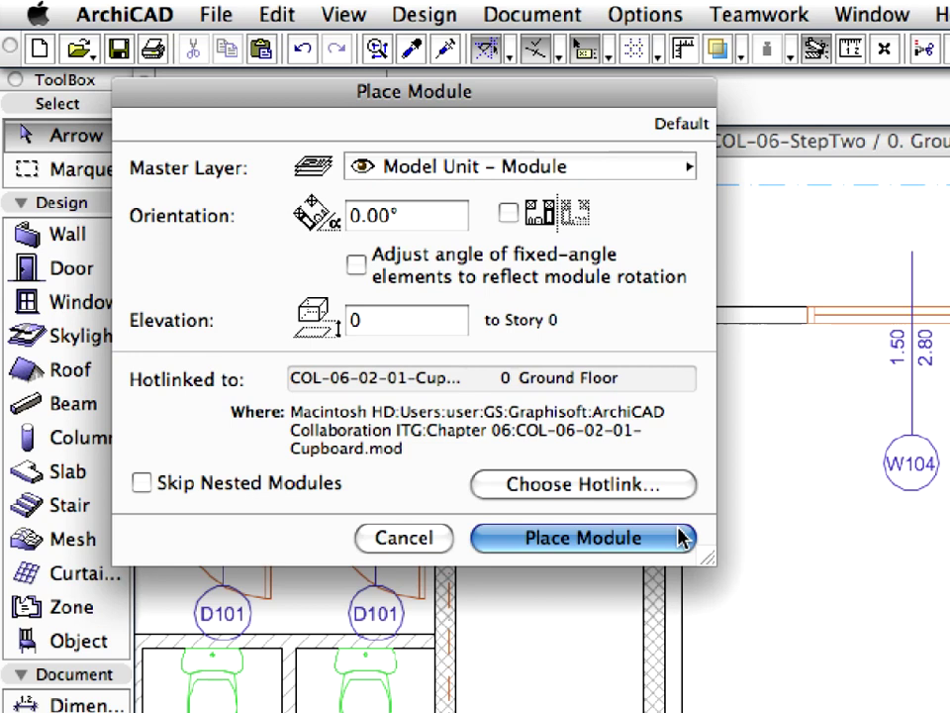
pyautogui.click(681, 536)
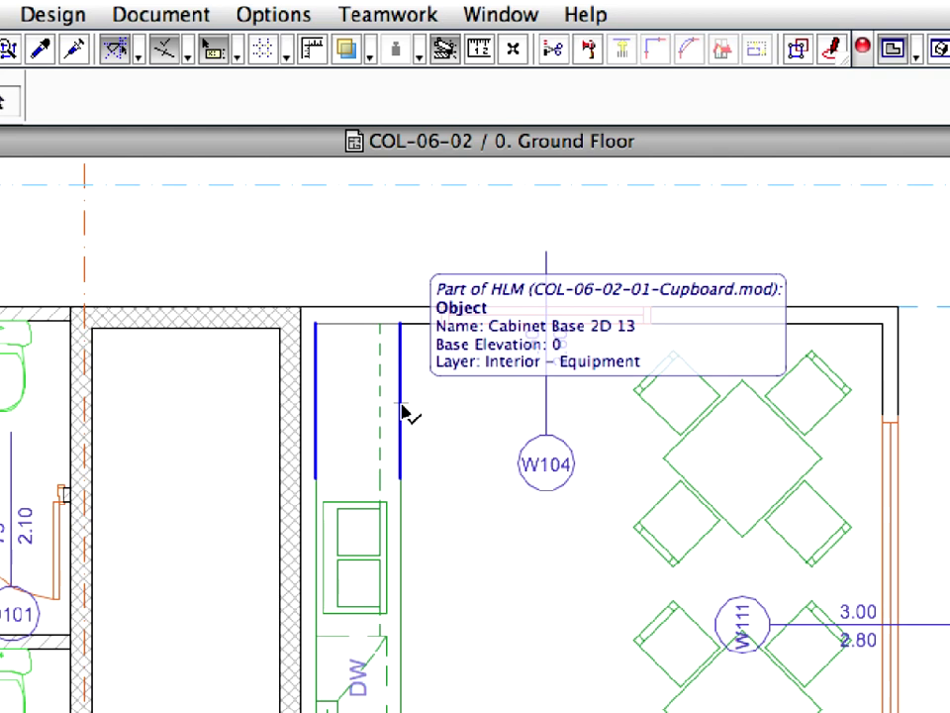
pyautogui.click(403, 410)
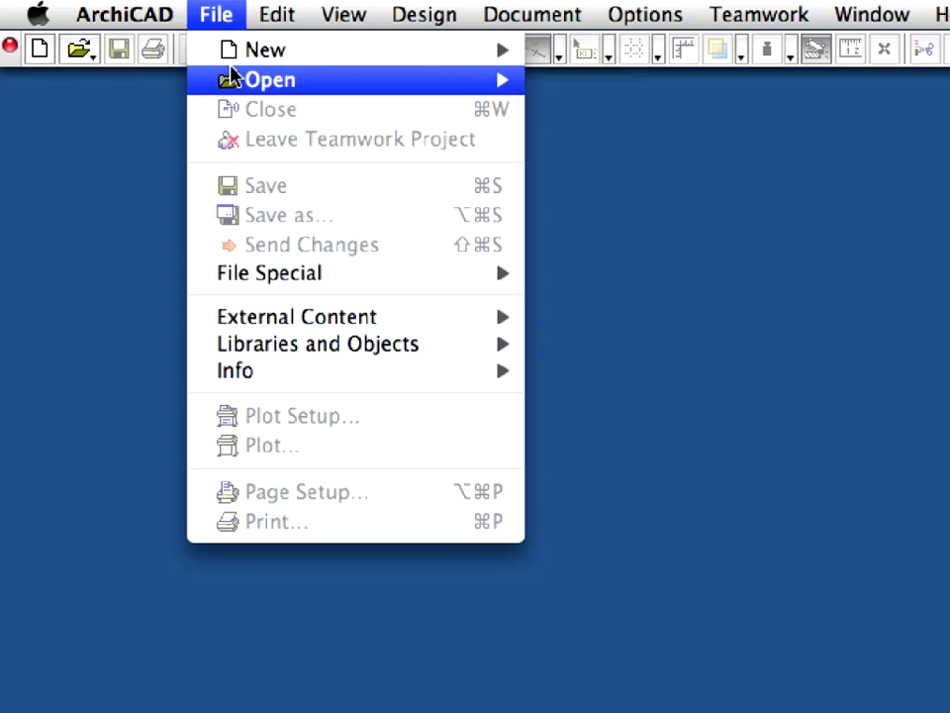
# Step: Open the project file COL-06-StepTwo.pln from the Chapter 06 folder
pyautogui.moveTo(330, 83)
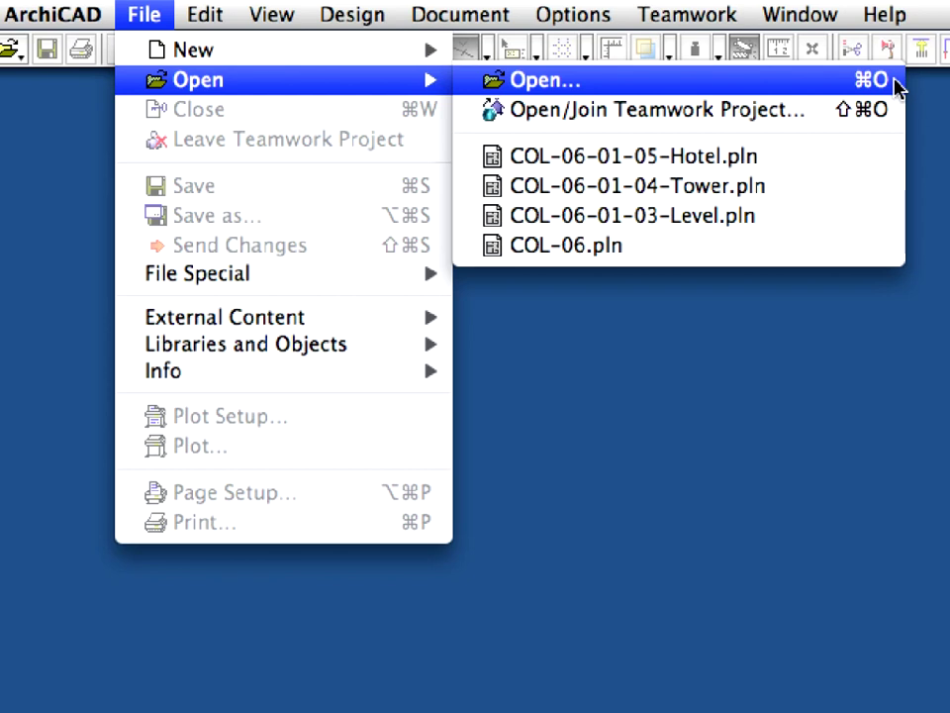
pyautogui.click(896, 87)
pyautogui.click(636, 269)
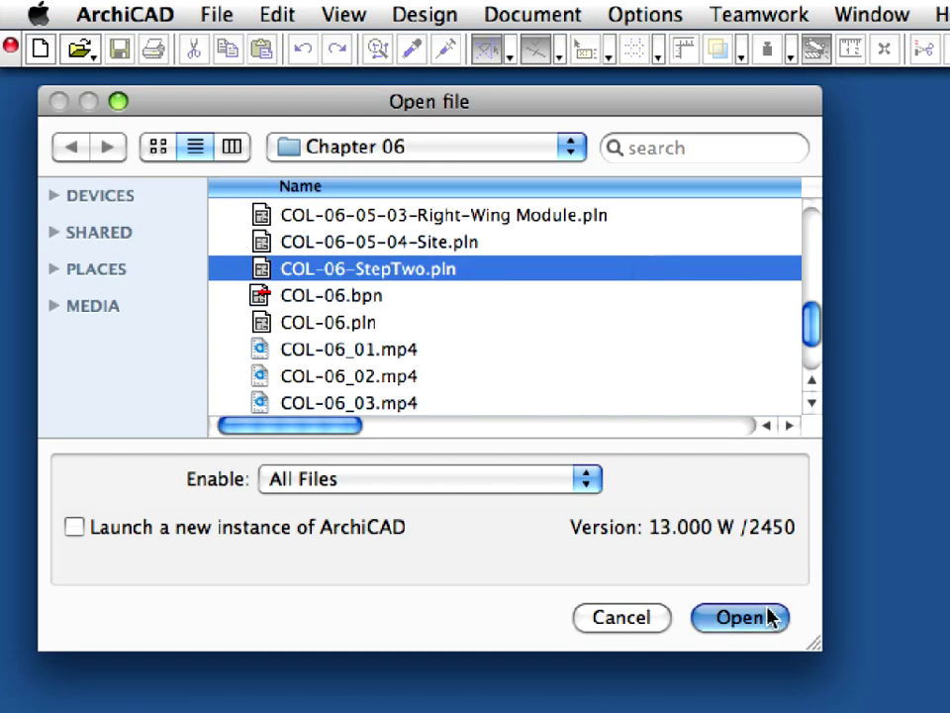
pyautogui.click(770, 615)
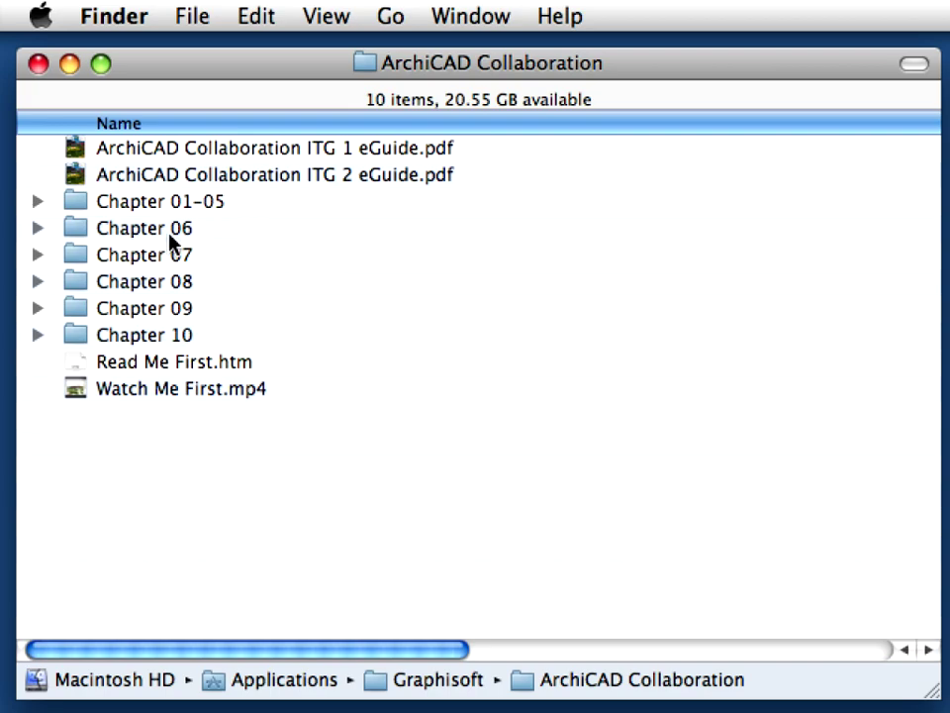
# Step: Switch to the file browser and examine the location of the Chapter 06 folder inside ArchiCAD Collaboration
pyautogui.click(191, 235)
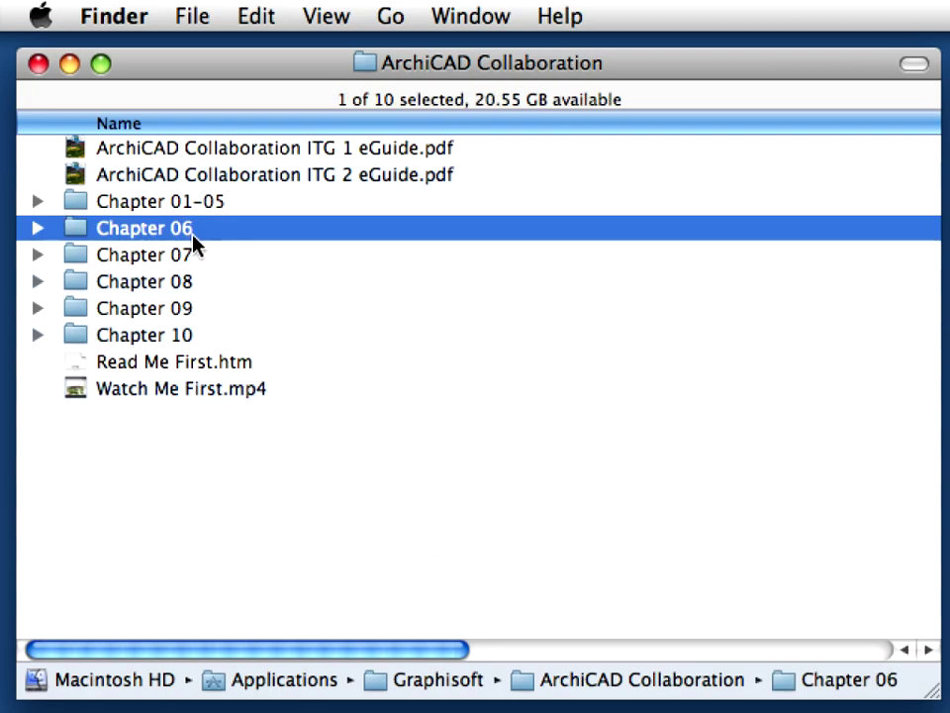
pyautogui.click(37, 229)
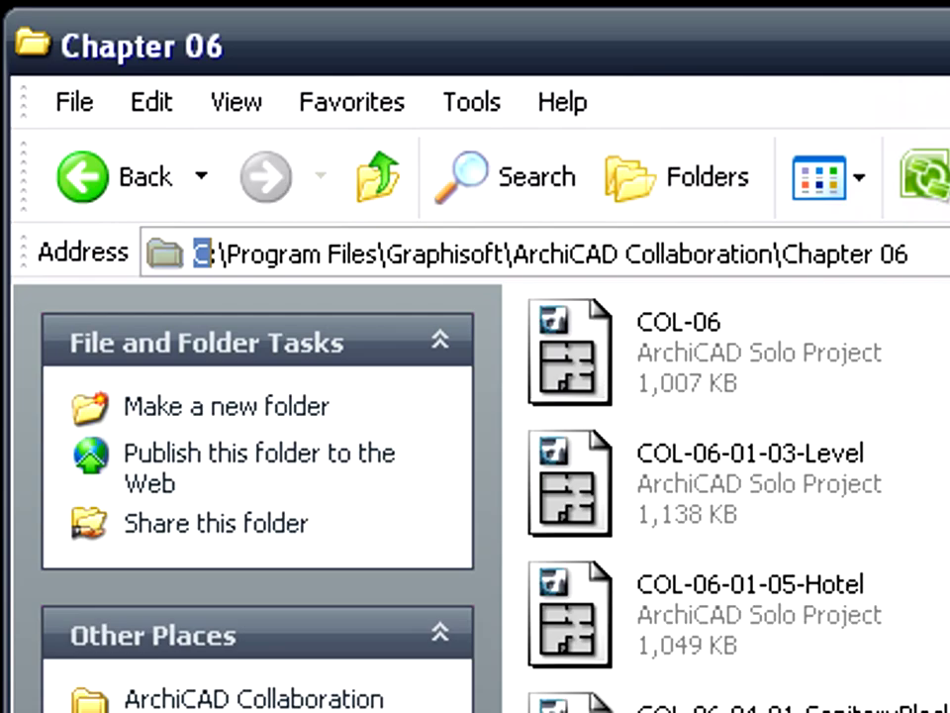
pyautogui.moveTo(211, 254); pyautogui.dragTo(908, 255)
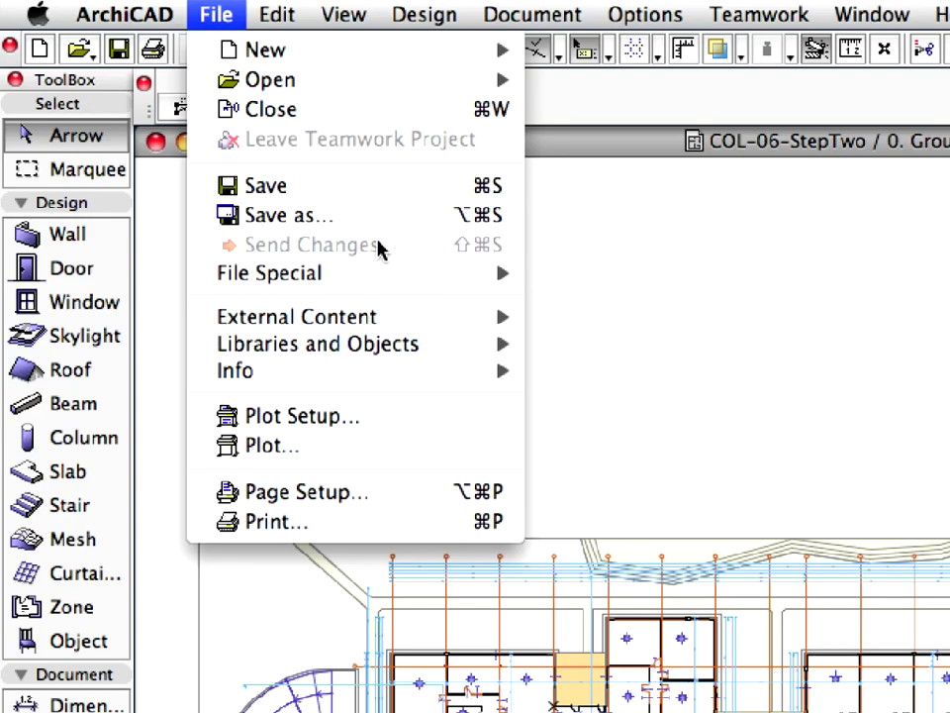
# Step: Open the Hotlink Manager and select both missing sources, the COL-06-04-01 and COL-06-04-03 sanitary block modules
pyautogui.moveTo(388, 318)
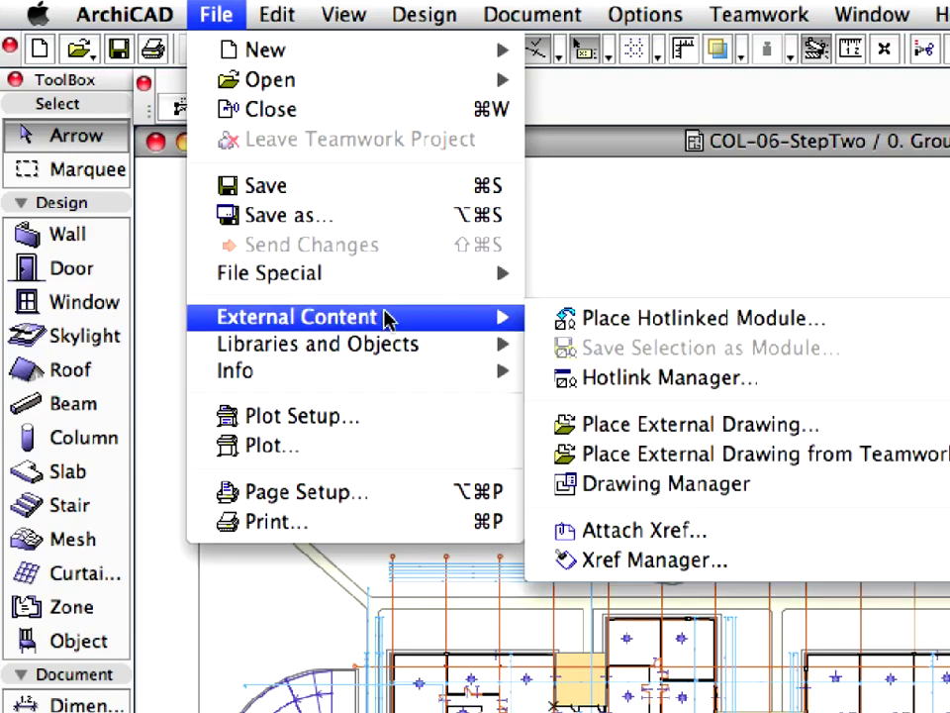
pyautogui.click(803, 386)
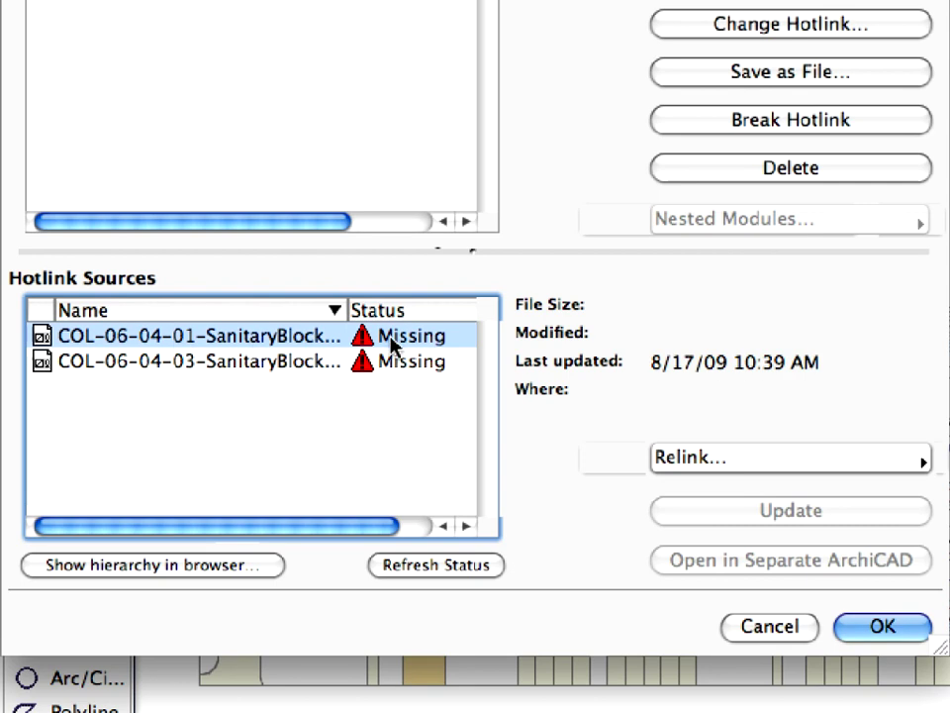
pyautogui.click(312, 365)
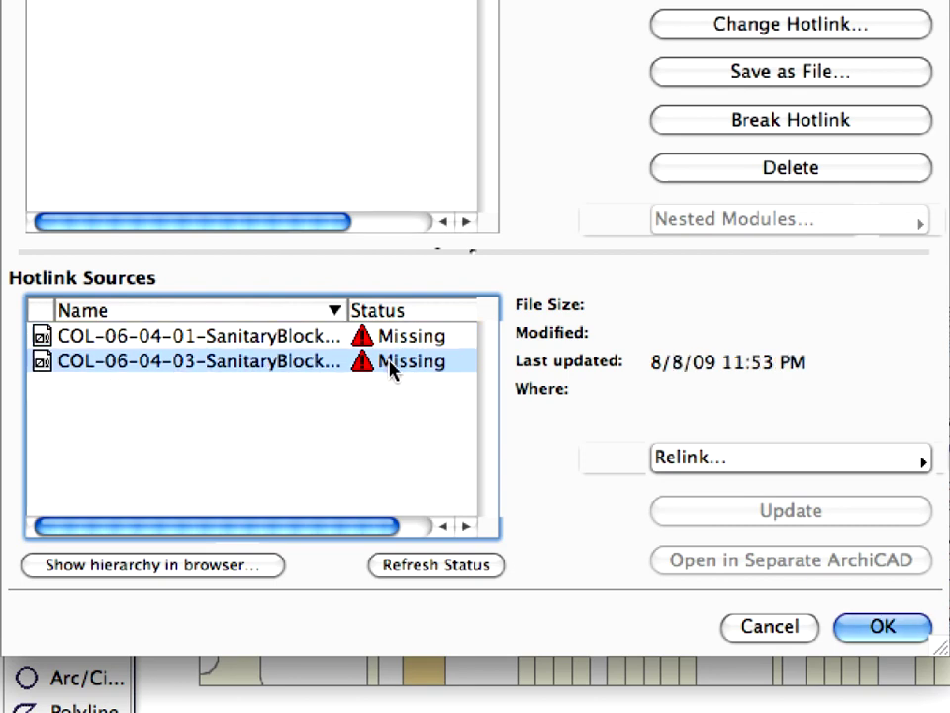
pyautogui.keyDown('shift'); pyautogui.click(314, 341); pyautogui.keyUp('shift')
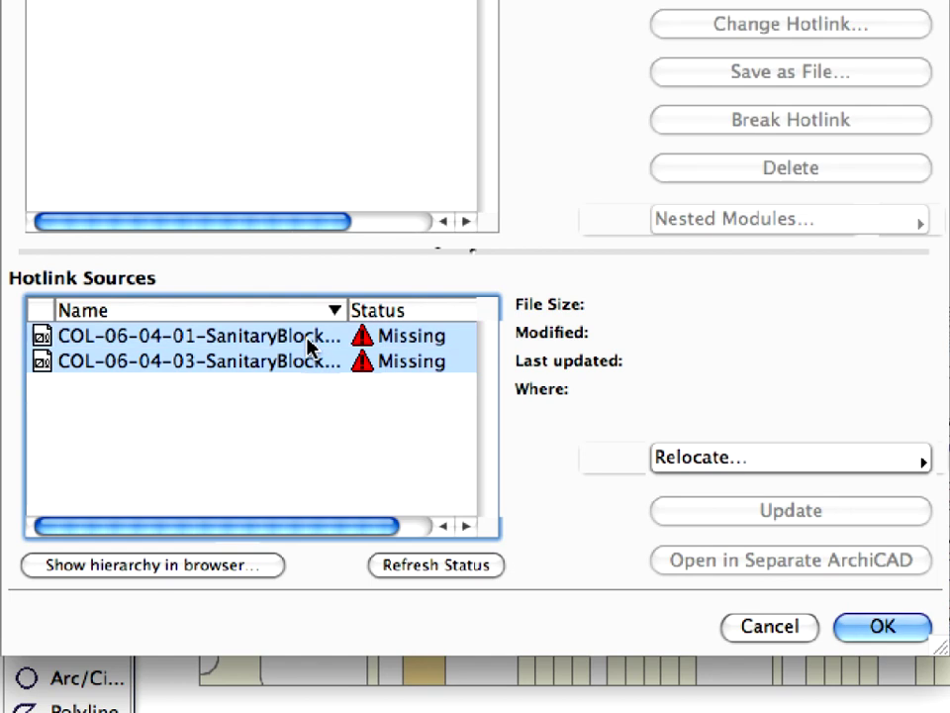
# Step: Relocate the selected hotlink sources from file, choosing the Graphisoft > ArchiCAD Collaboration ITG > Chapter 06 folder
pyautogui.click(853, 462)
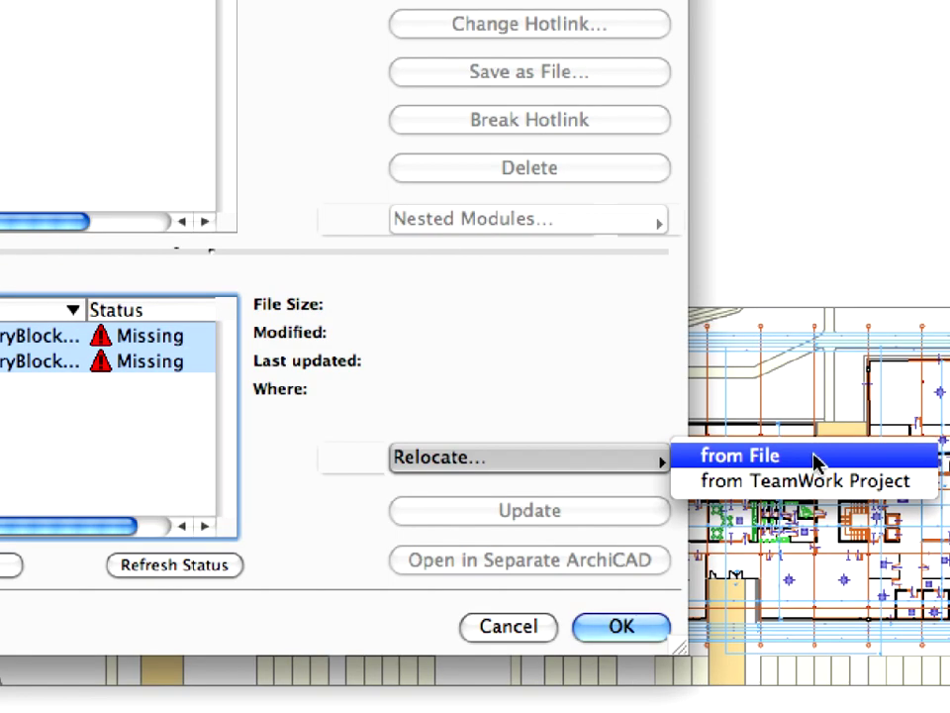
pyautogui.click(814, 458)
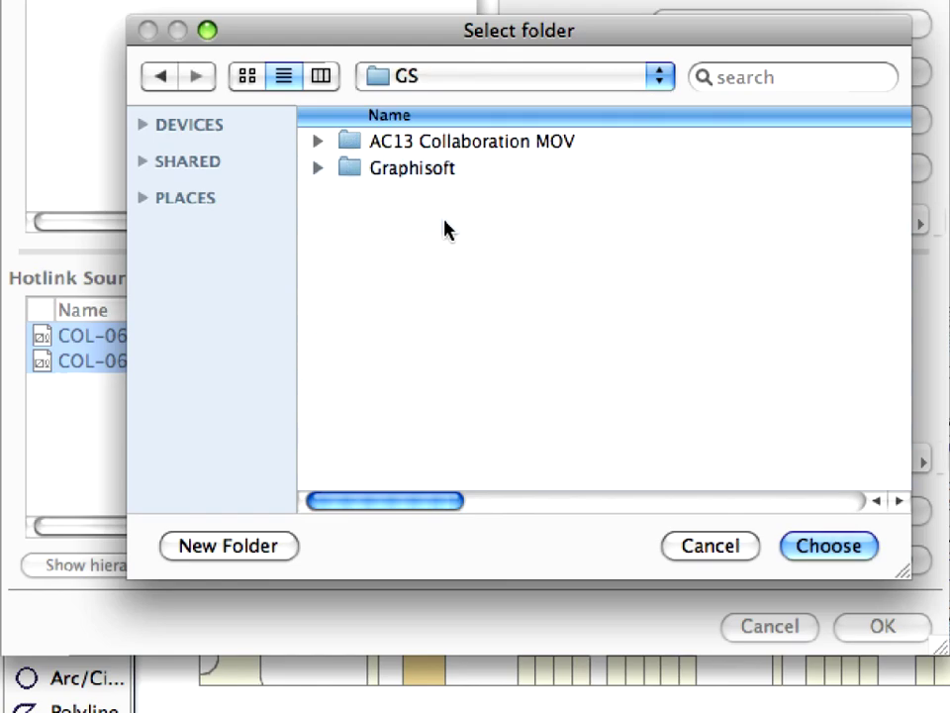
pyautogui.doubleClick(479, 170)
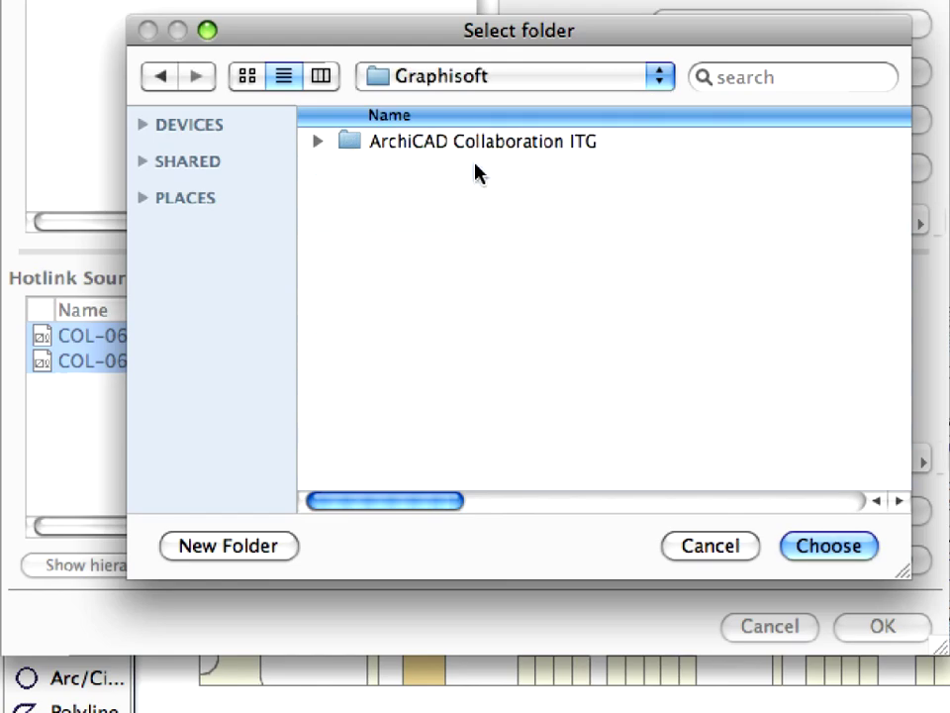
pyautogui.doubleClick(488, 141)
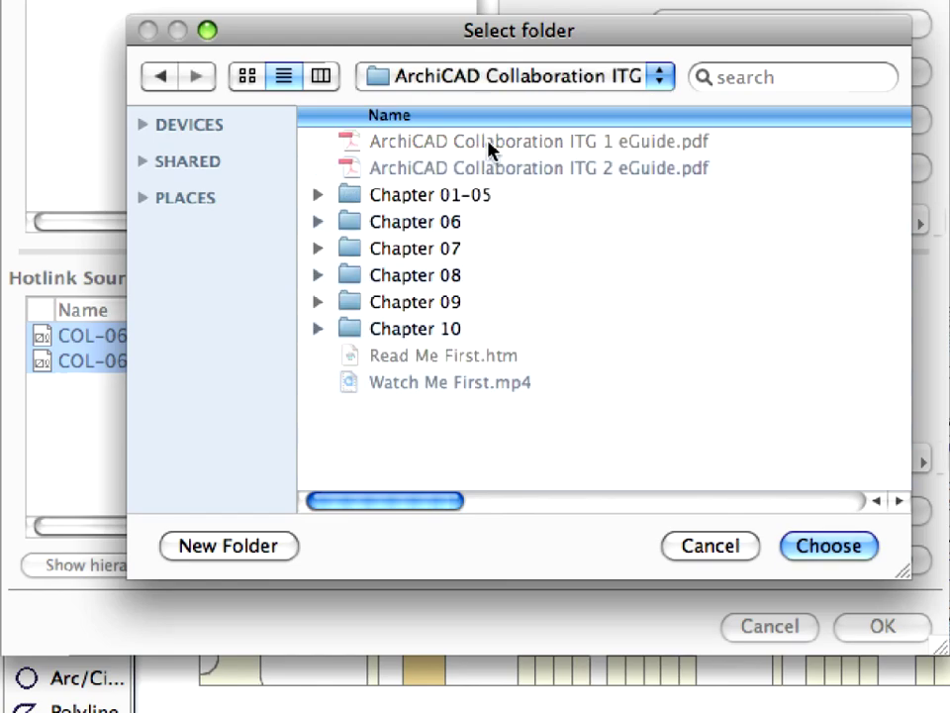
pyautogui.doubleClick(416, 221)
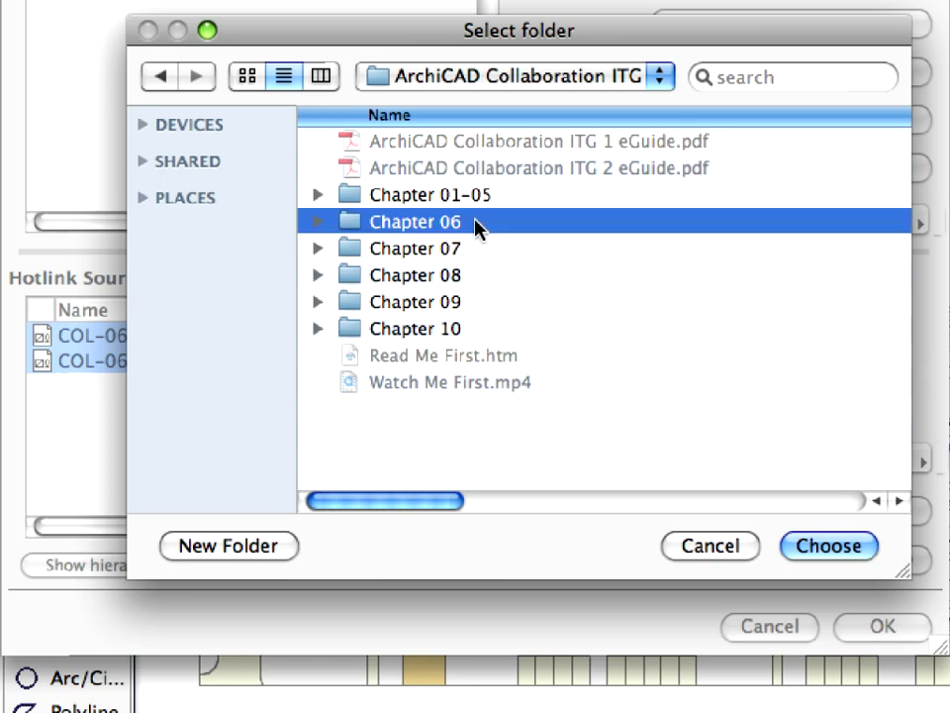
pyautogui.click(851, 557)
# Step: Relink both sanitary block modules despite the differing story structure, check their new location and apply the relocation
pyautogui.click(450, 495)
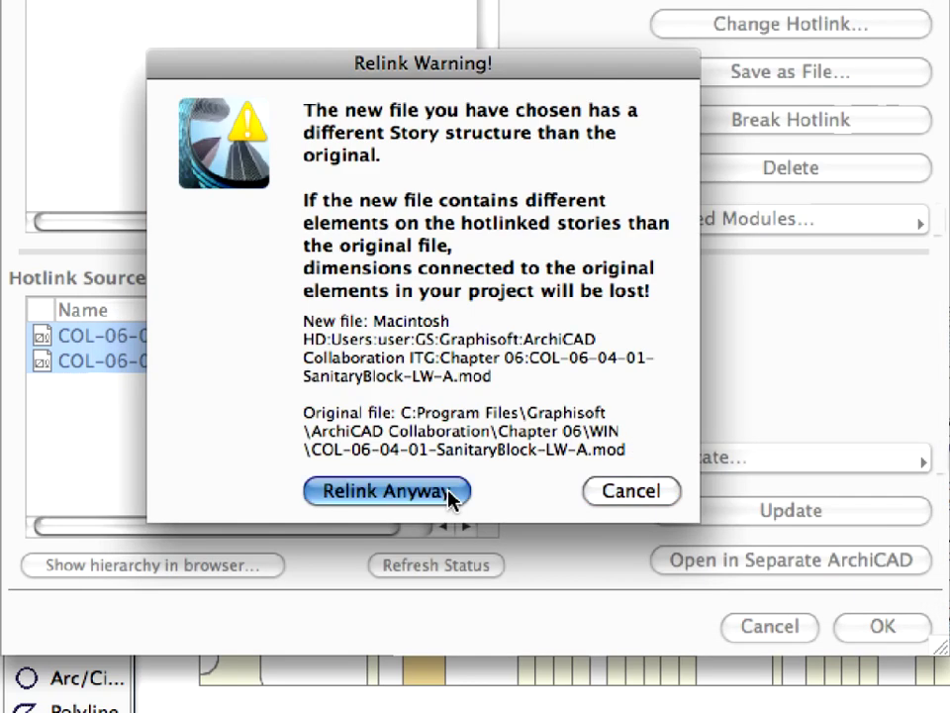
pyautogui.click(450, 492)
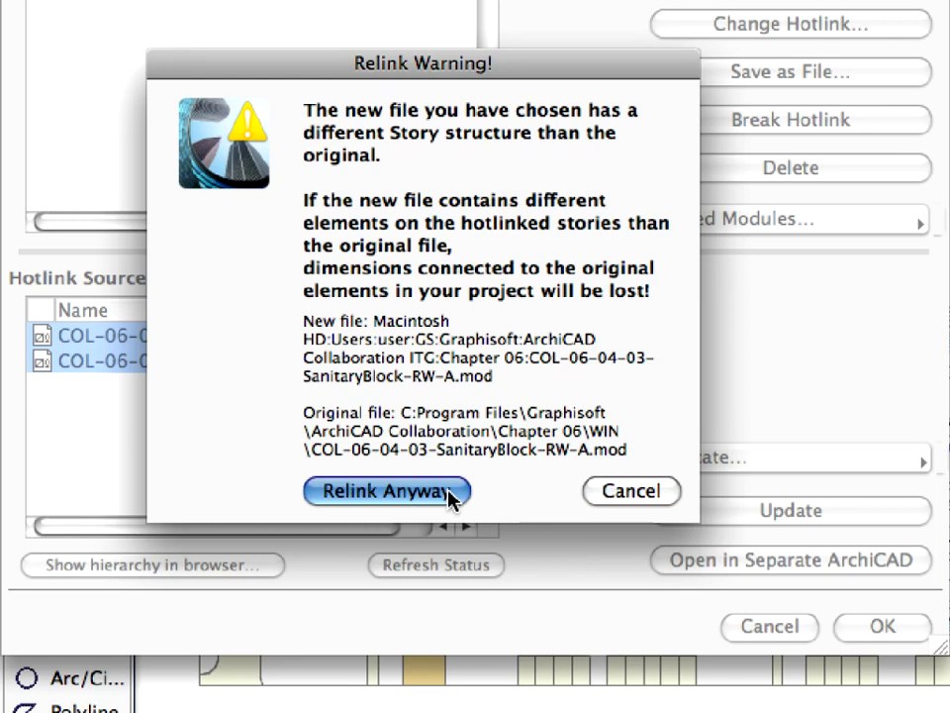
pyautogui.click(450, 492)
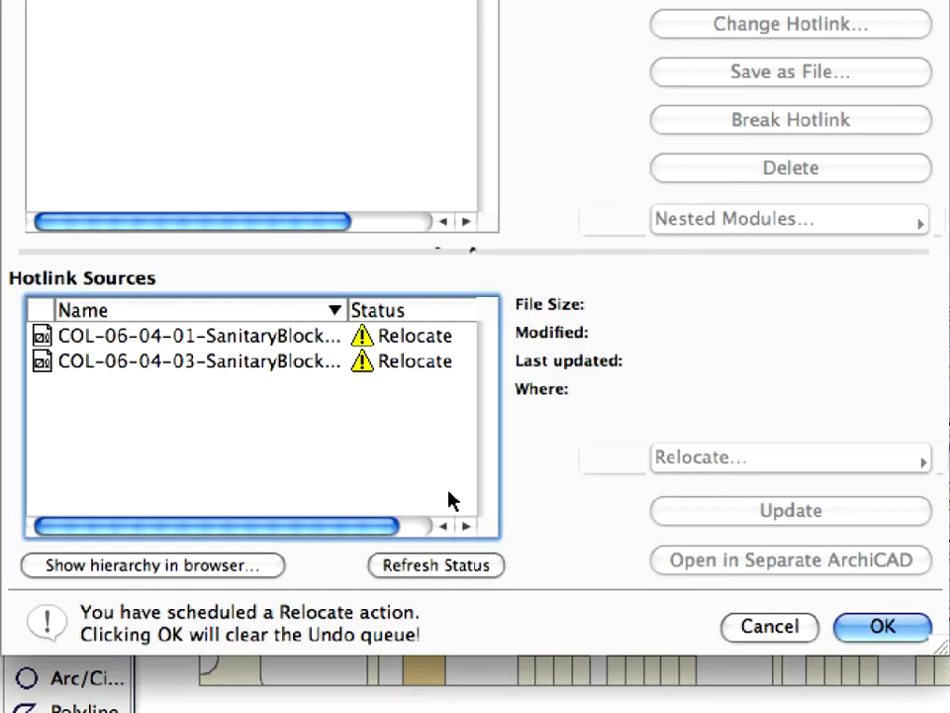
pyautogui.click(394, 338)
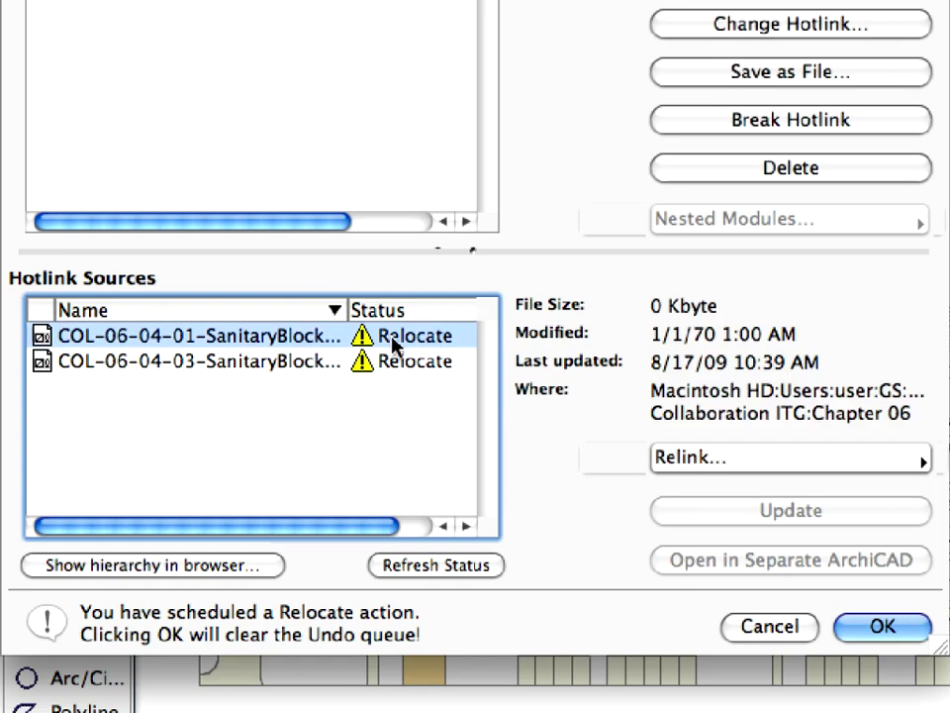
pyautogui.click(360, 362)
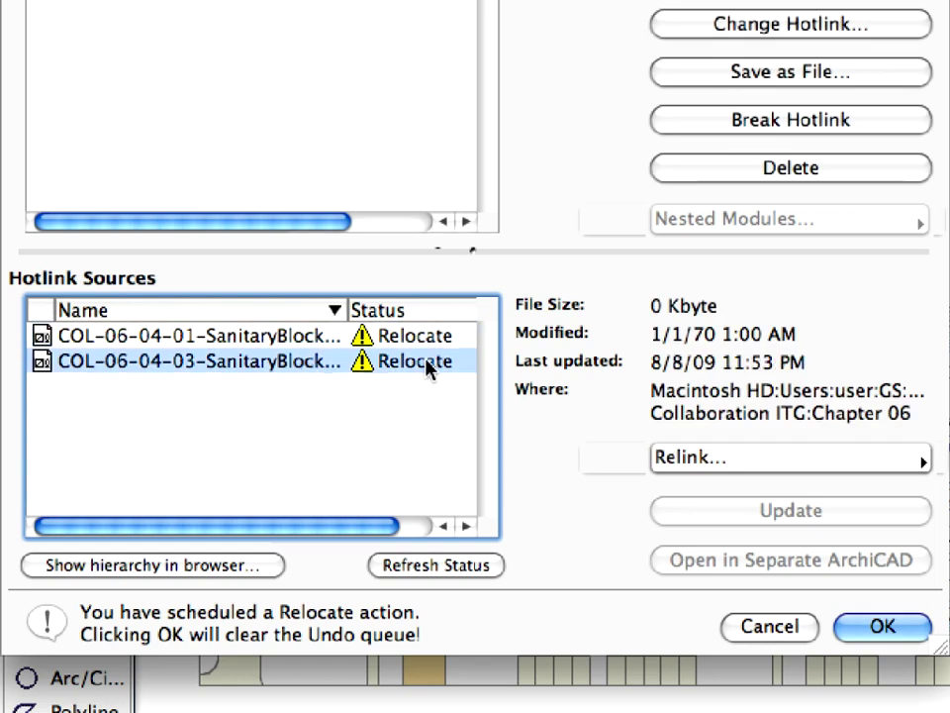
pyautogui.click(904, 629)
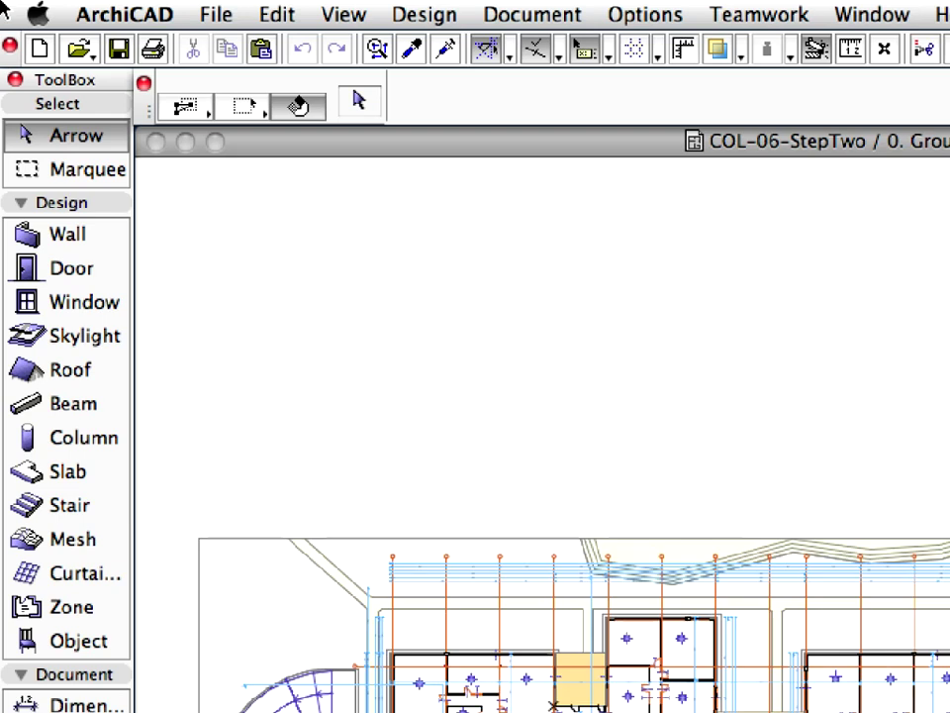
# Step: Reopen the Hotlink Manager to check the status of both sanitary block sources, and close it without changes
pyautogui.click(220, 17)
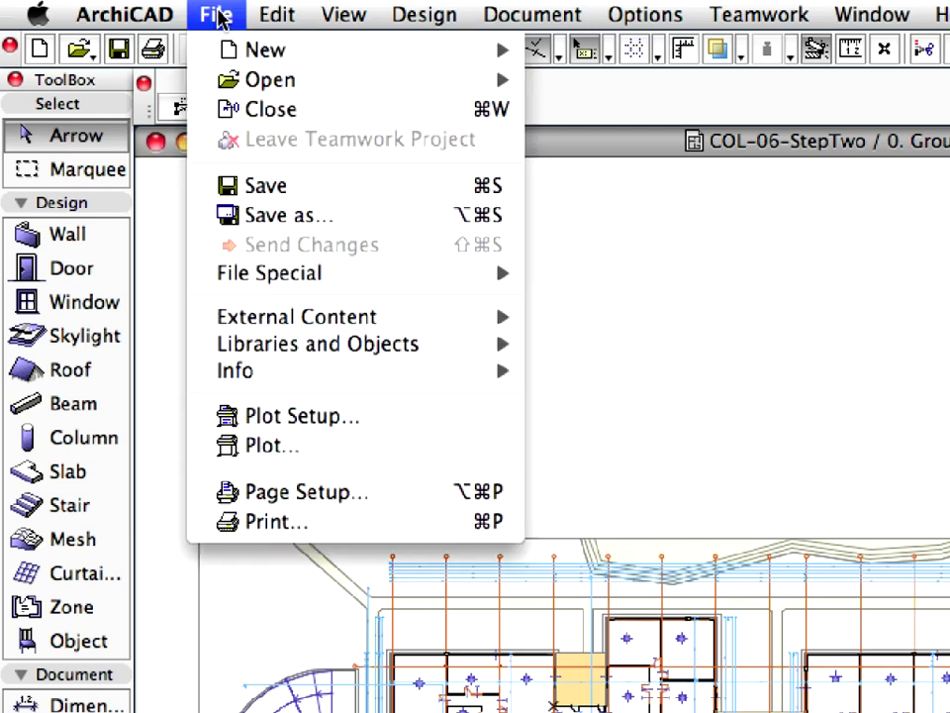
pyautogui.moveTo(388, 314)
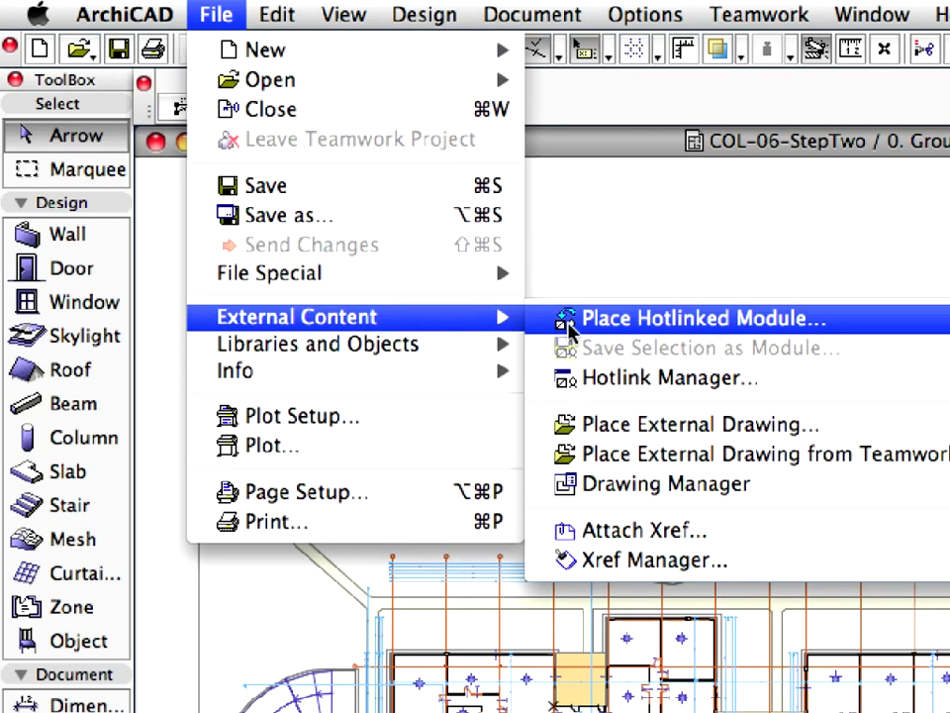
pyautogui.click(683, 381)
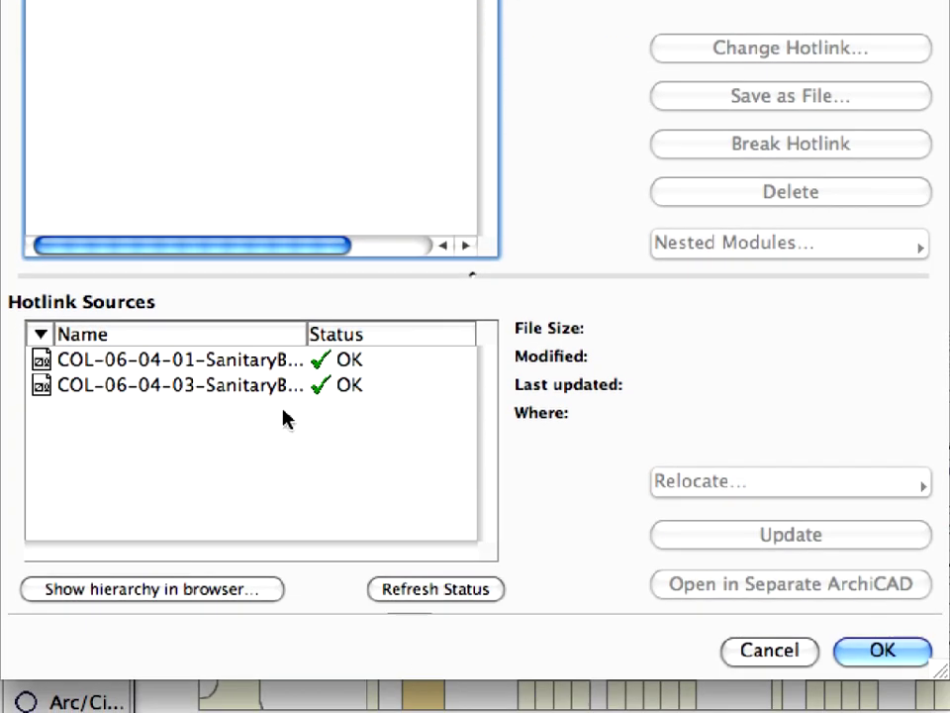
pyautogui.click(220, 362)
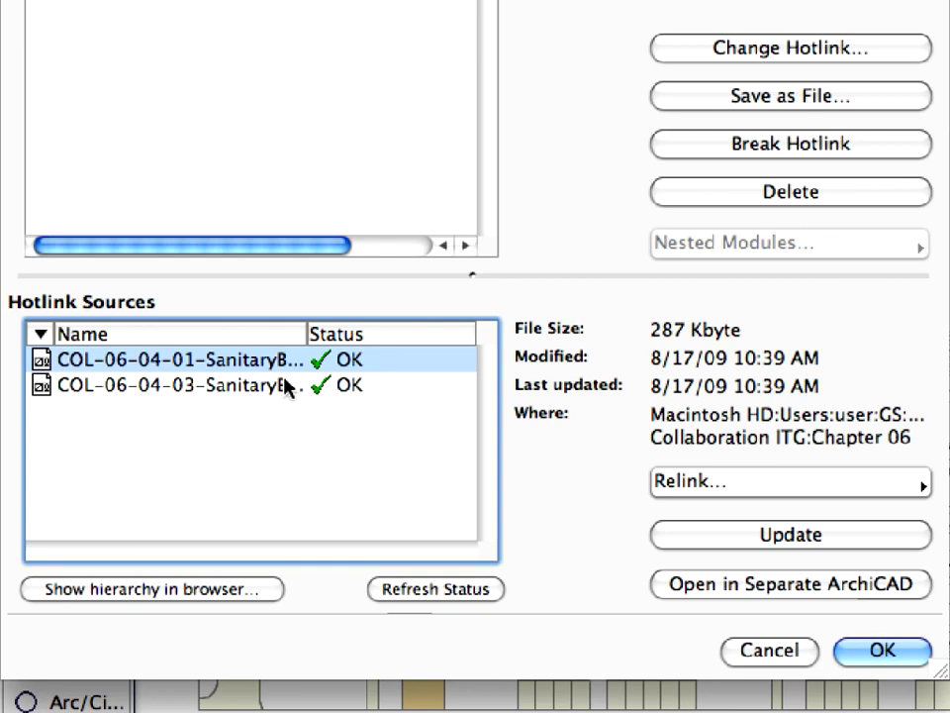
pyautogui.click(285, 386)
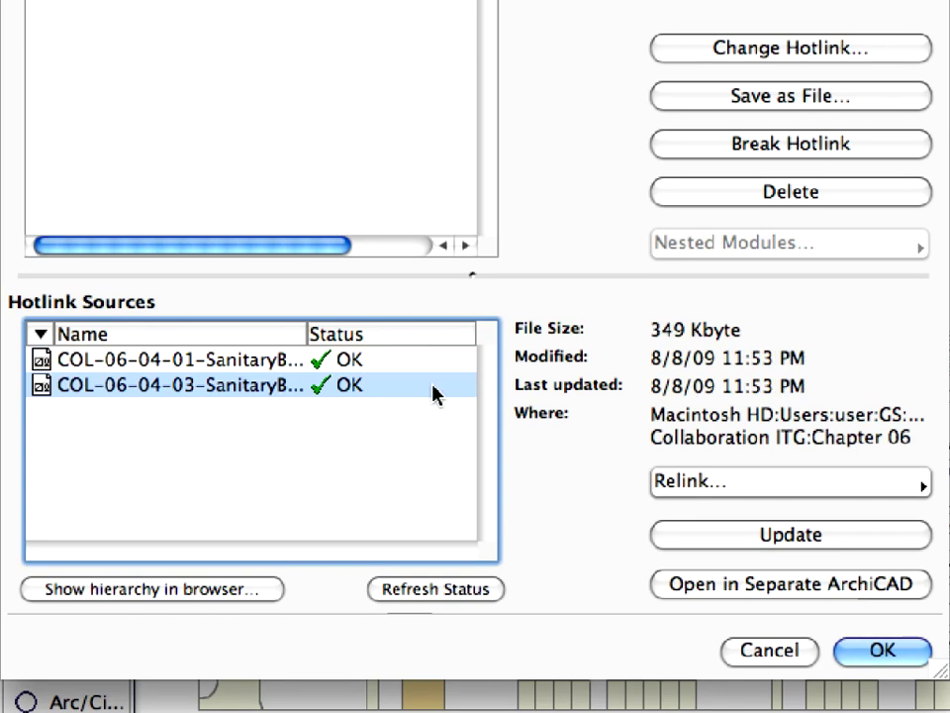
pyautogui.click(808, 653)
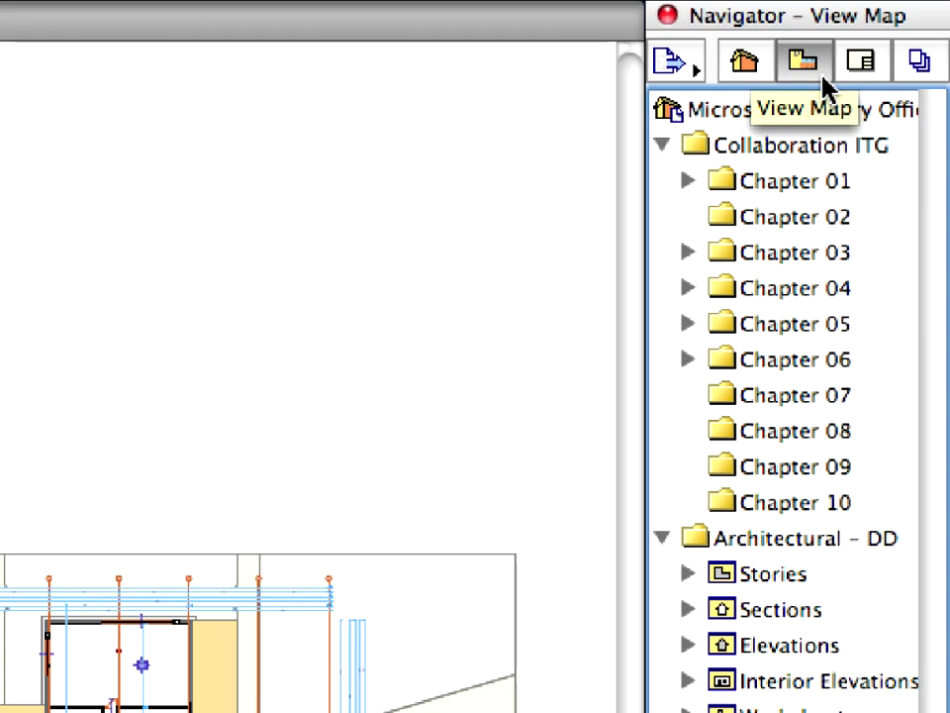
# Step: Open the 6.2.1 Cupboard Module view from the Chapter 06 folder of the View Map
pyautogui.click(688, 359)
pyautogui.click(744, 396)
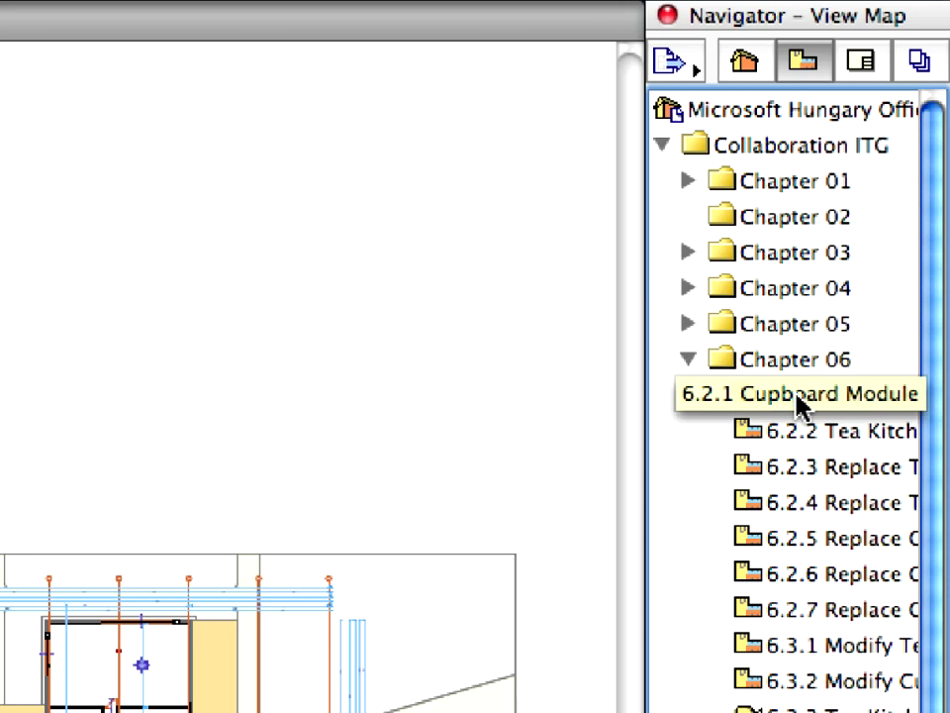
pyautogui.doubleClick(799, 396)
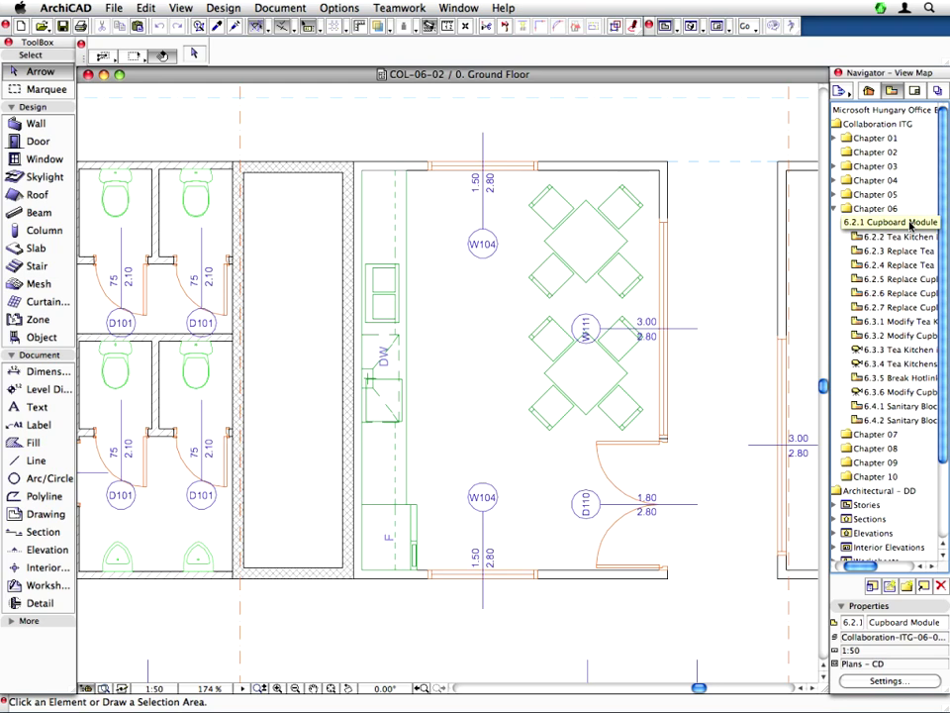
pyautogui.click(911, 224)
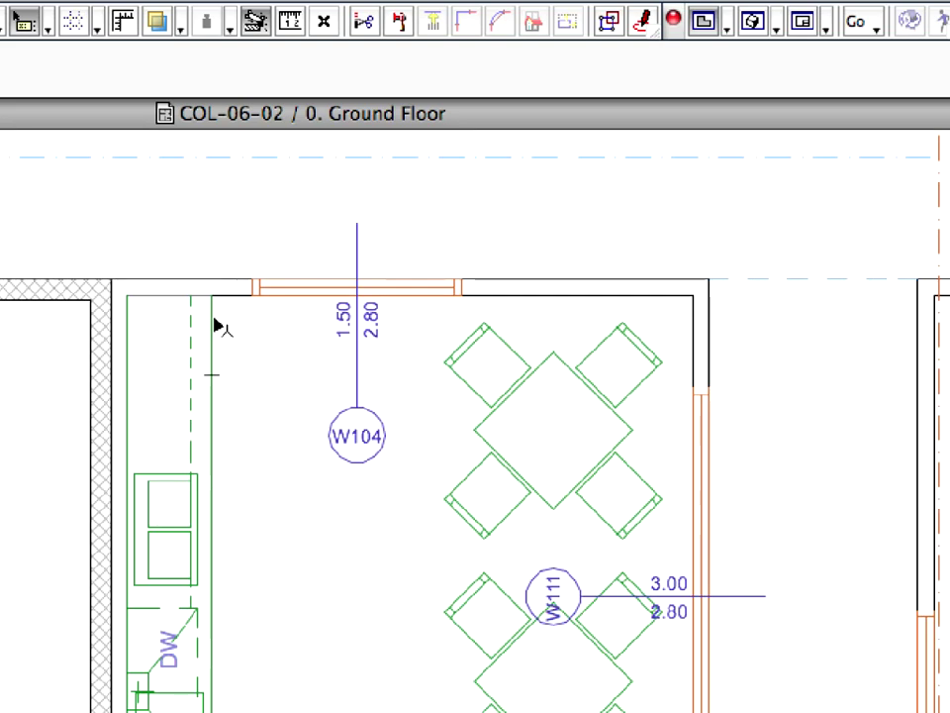
# Step: Select the grouped kitchen cupboard elements along the wall and cut them to the clipboard
pyautogui.click(218, 325)
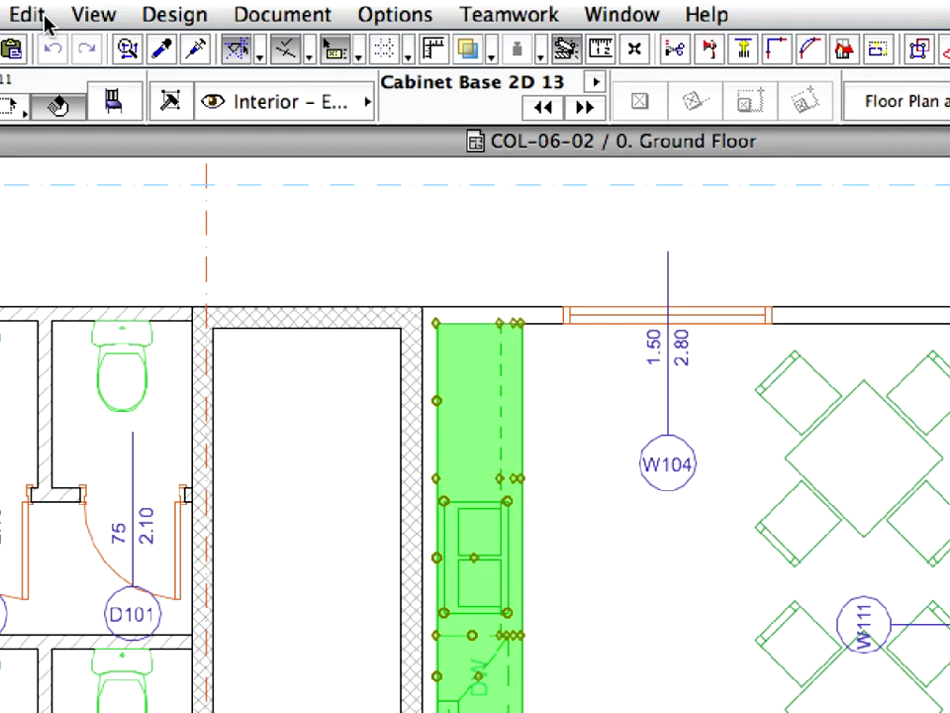
pyautogui.click(46, 18)
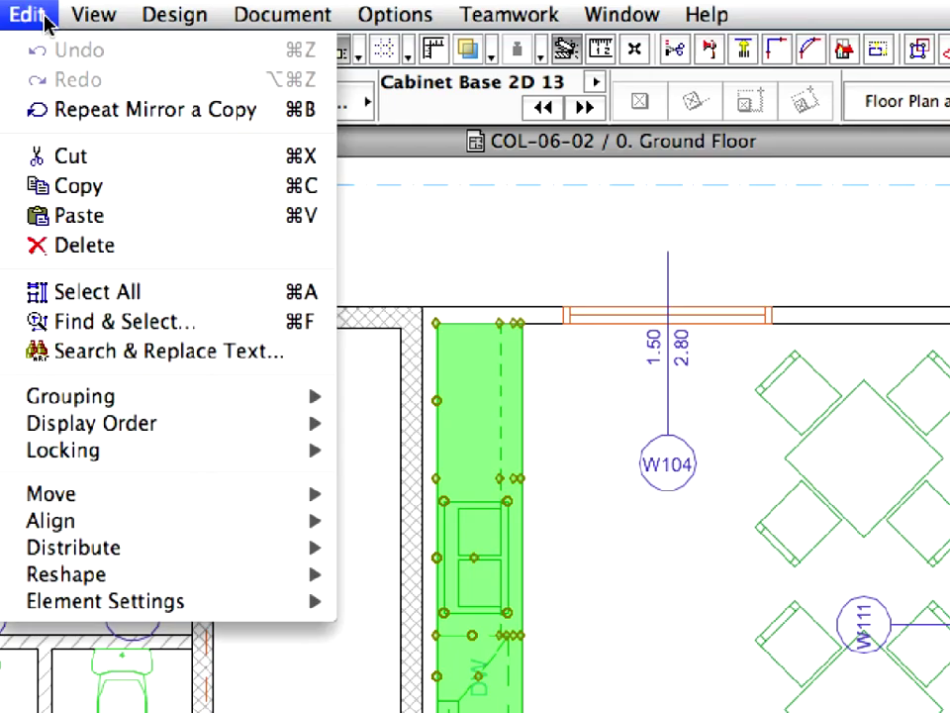
pyautogui.click(228, 166)
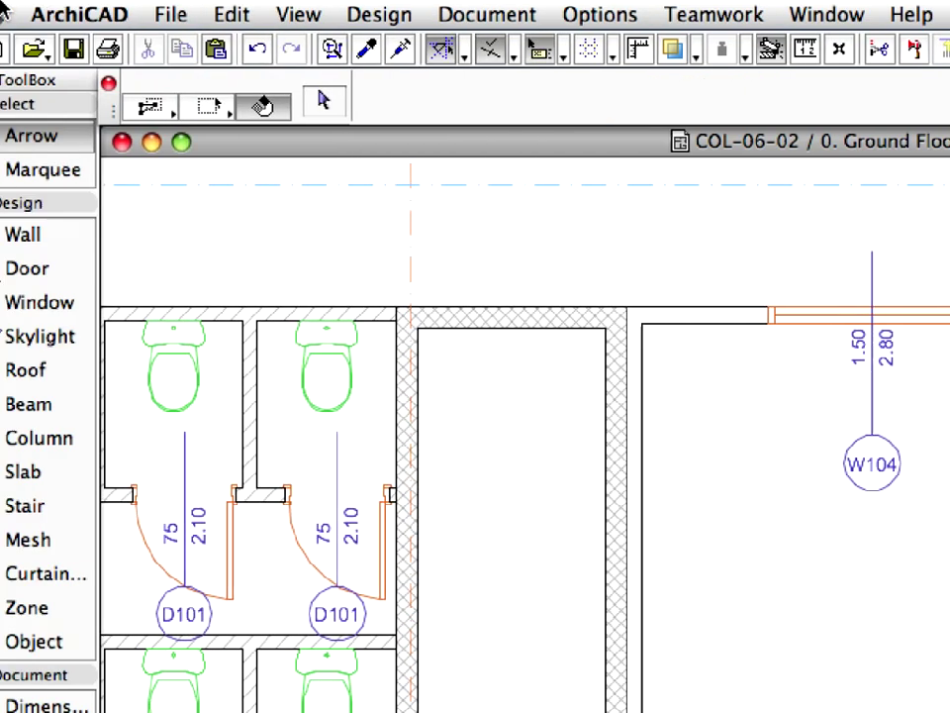
# Step: Save the clipboard contents as a module file named COL-06-02-01-Cupboard.mod in the Chapter 06 folder
pyautogui.click(170, 14)
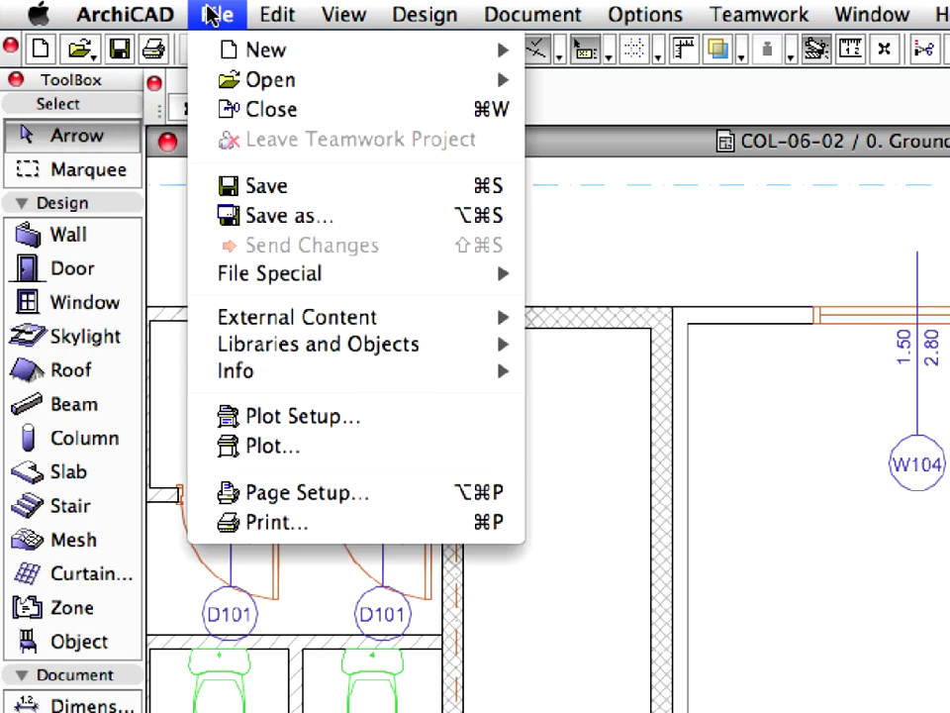
pyautogui.click(395, 228)
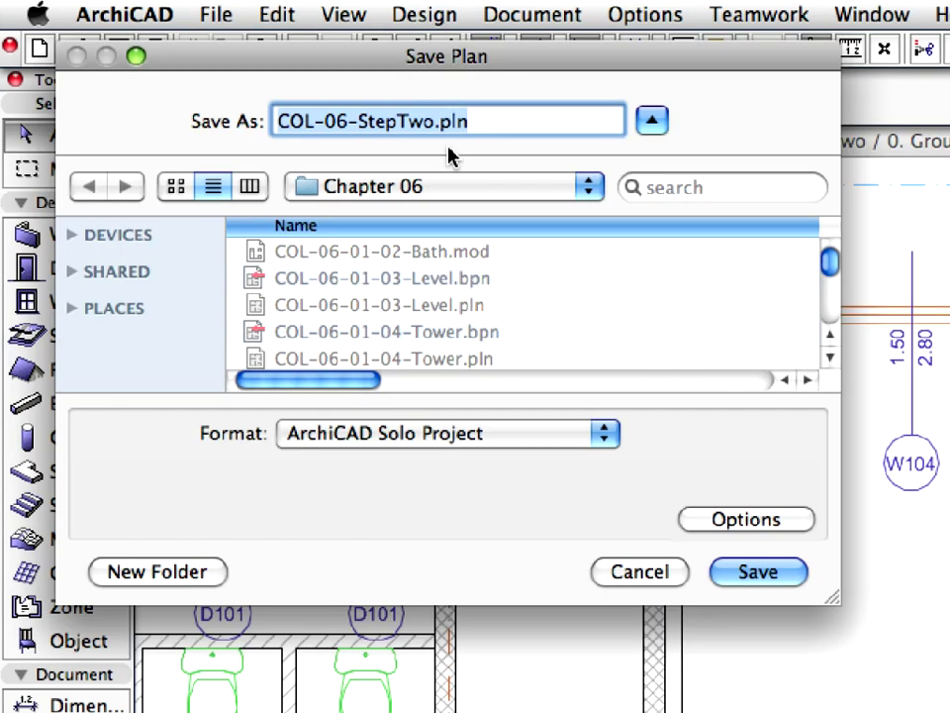
pyautogui.click(548, 436)
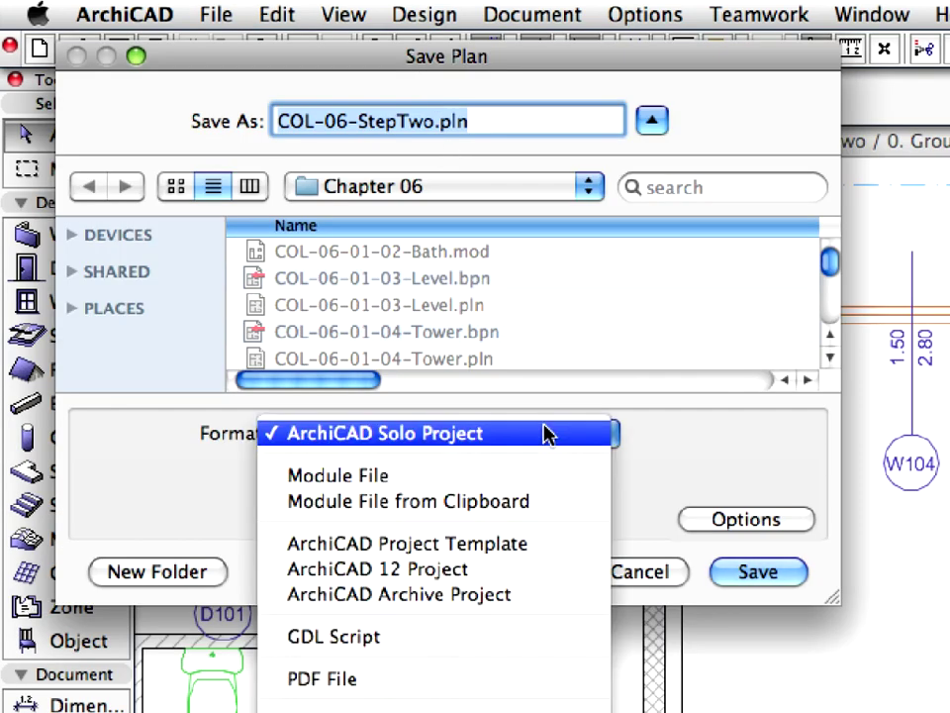
pyautogui.click(560, 503)
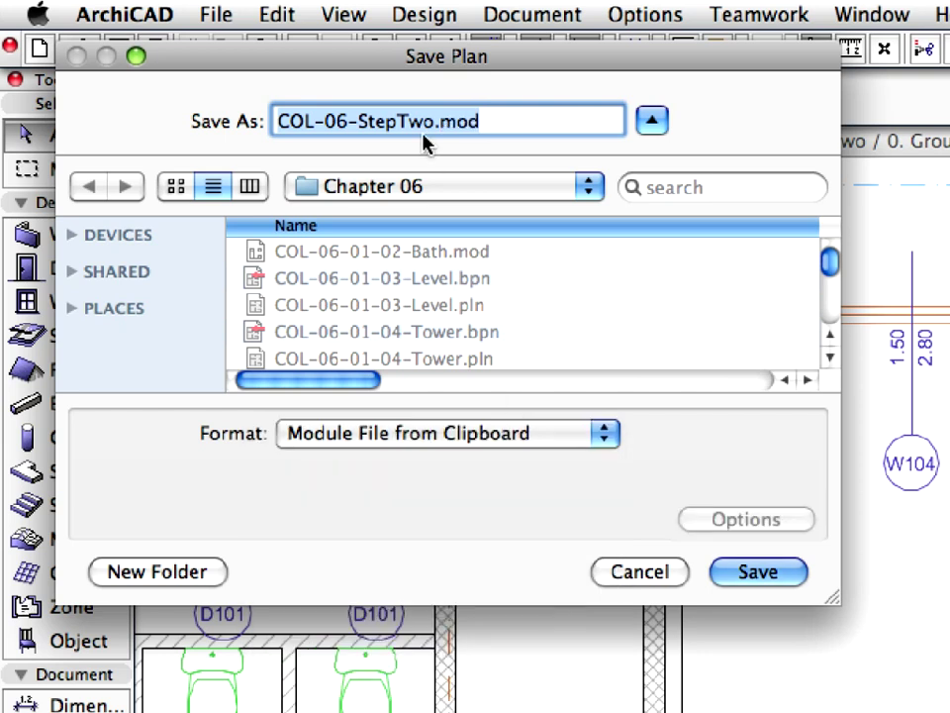
pyautogui.moveTo(426, 120); pyautogui.dragTo(332, 121)
pyautogui.write('02-01-')
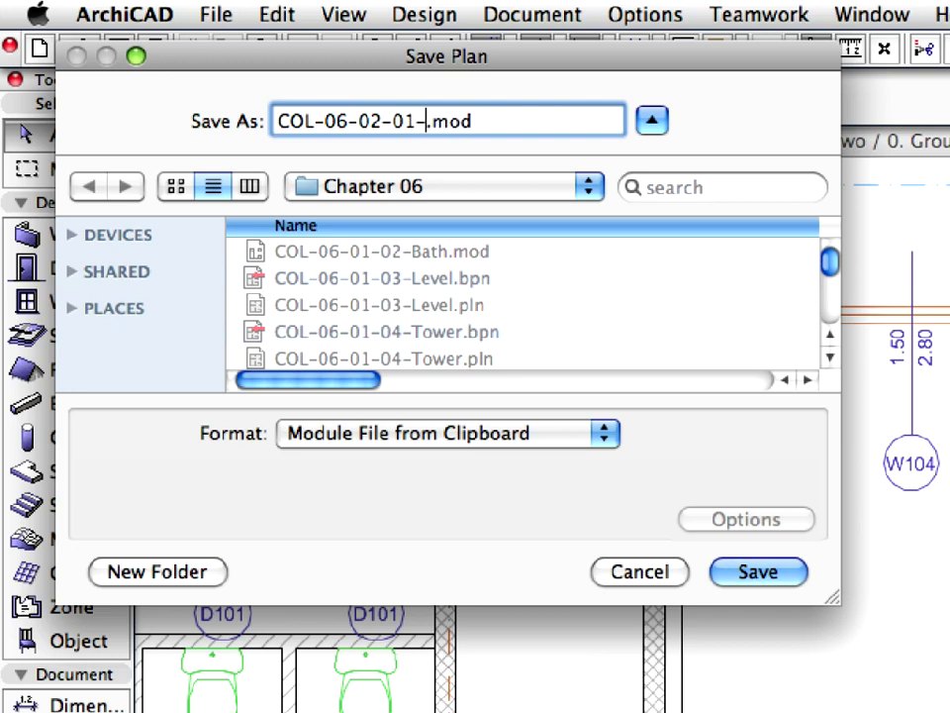
pyautogui.write('Cupboard')
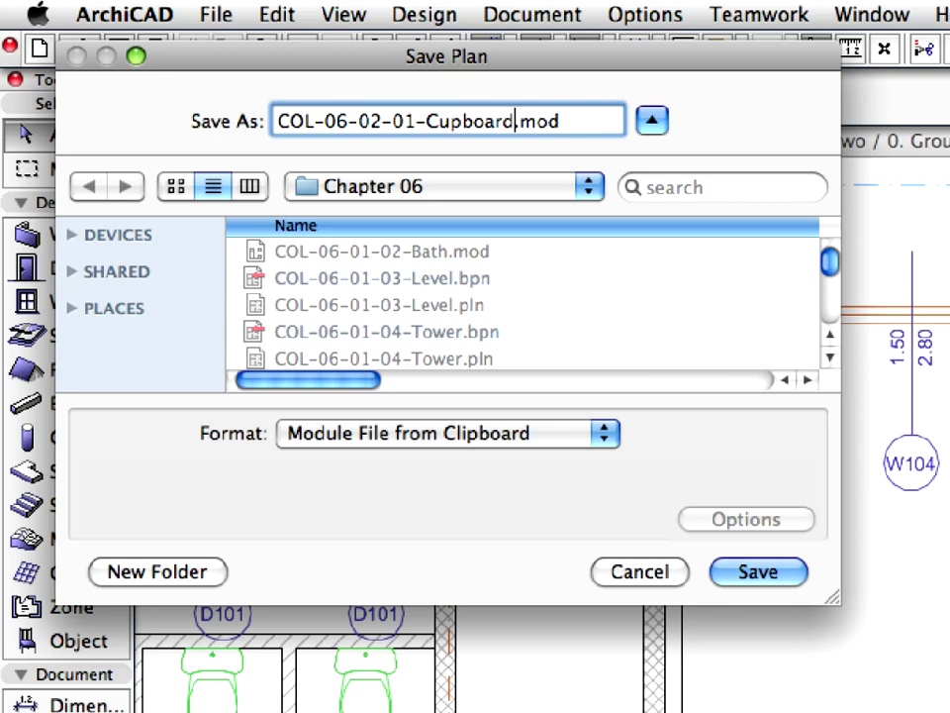
pyautogui.click(775, 580)
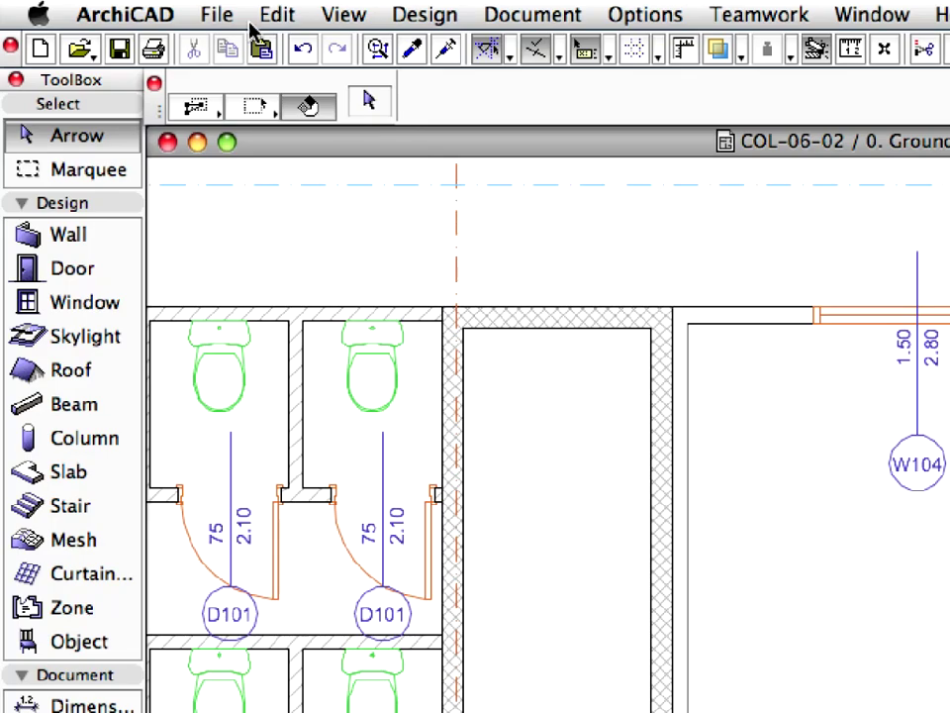
# Step: Create a new hotlink from the module file COL-06-02-01-Cupboard.mod and choose it as the source of the module being placed
pyautogui.click(118, 7)
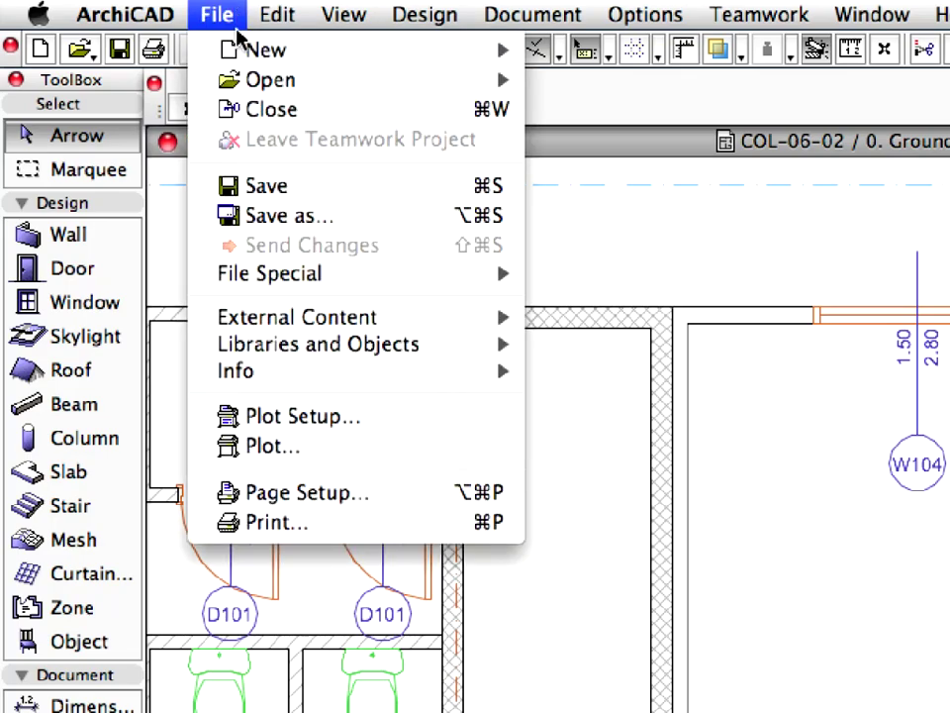
pyautogui.moveTo(434, 322)
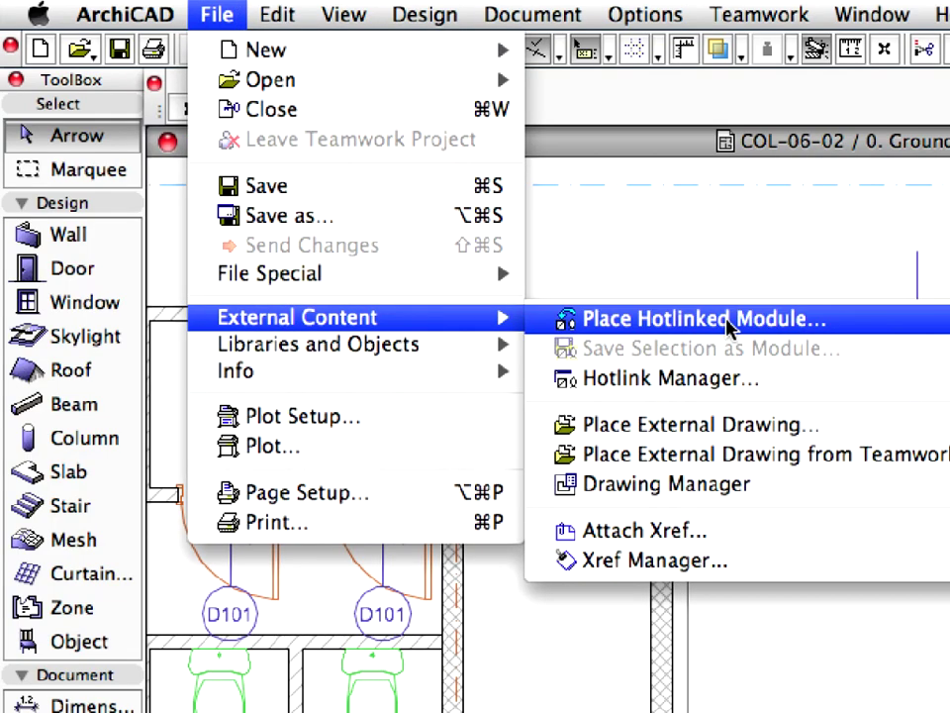
pyautogui.click(899, 332)
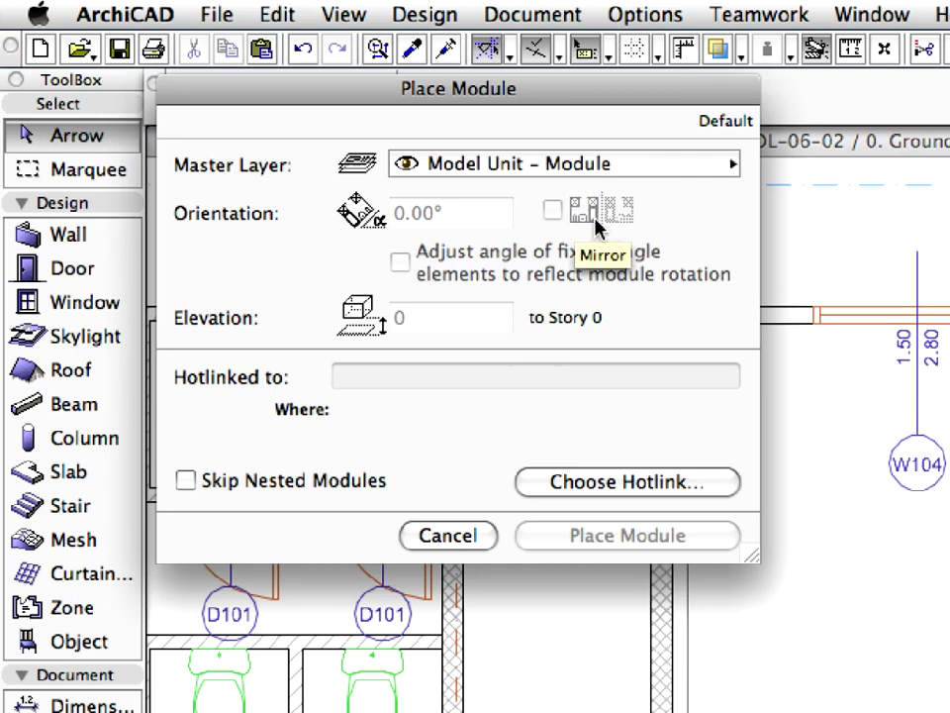
pyautogui.click(658, 481)
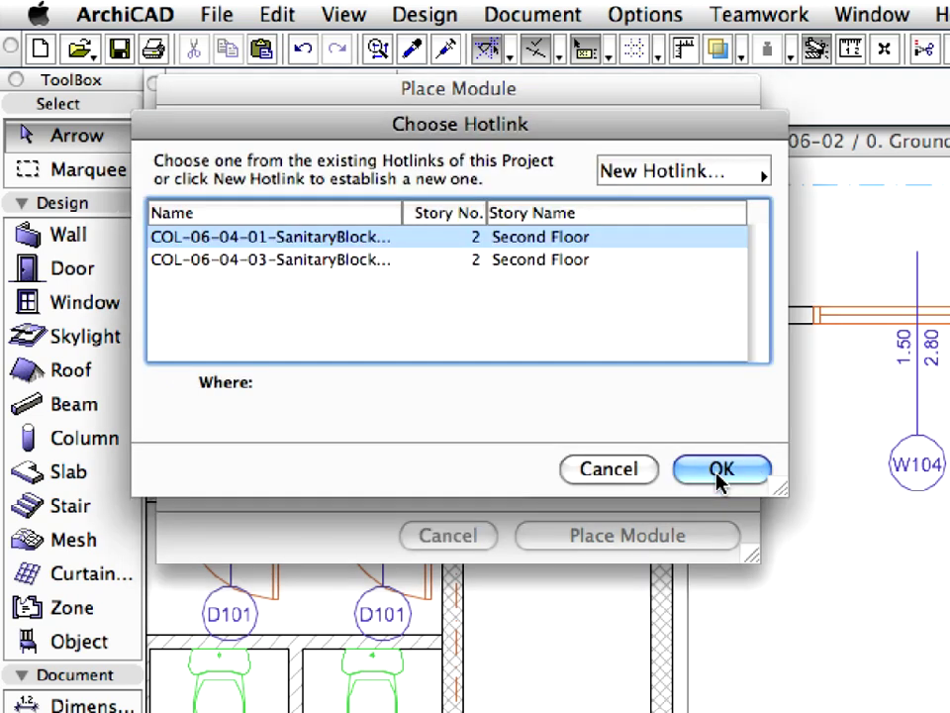
pyautogui.click(748, 178)
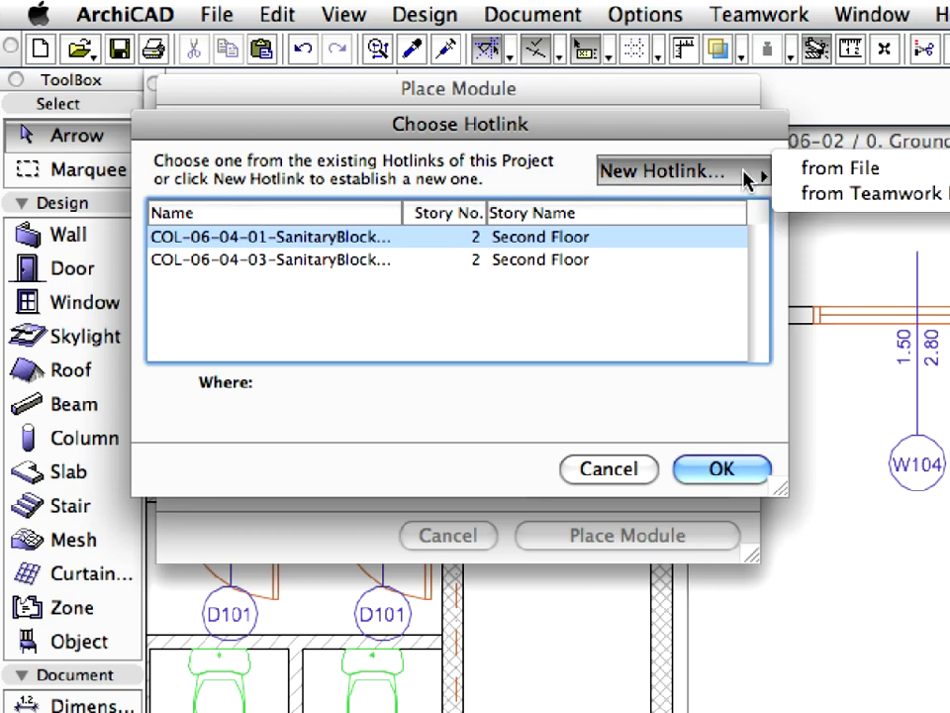
pyautogui.click(909, 178)
pyautogui.click(582, 514)
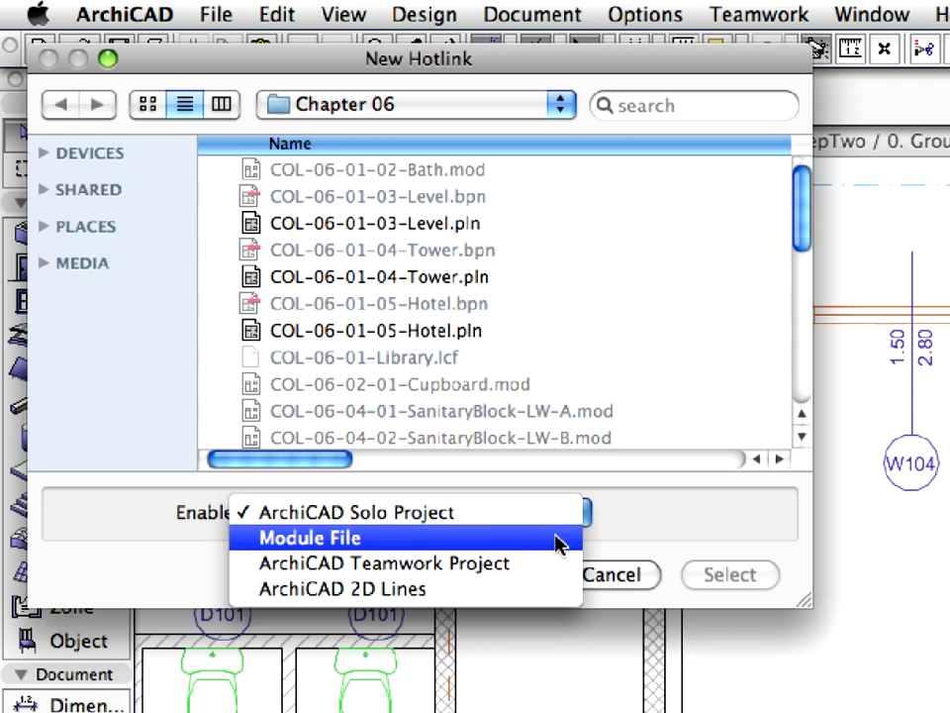
pyautogui.click(560, 542)
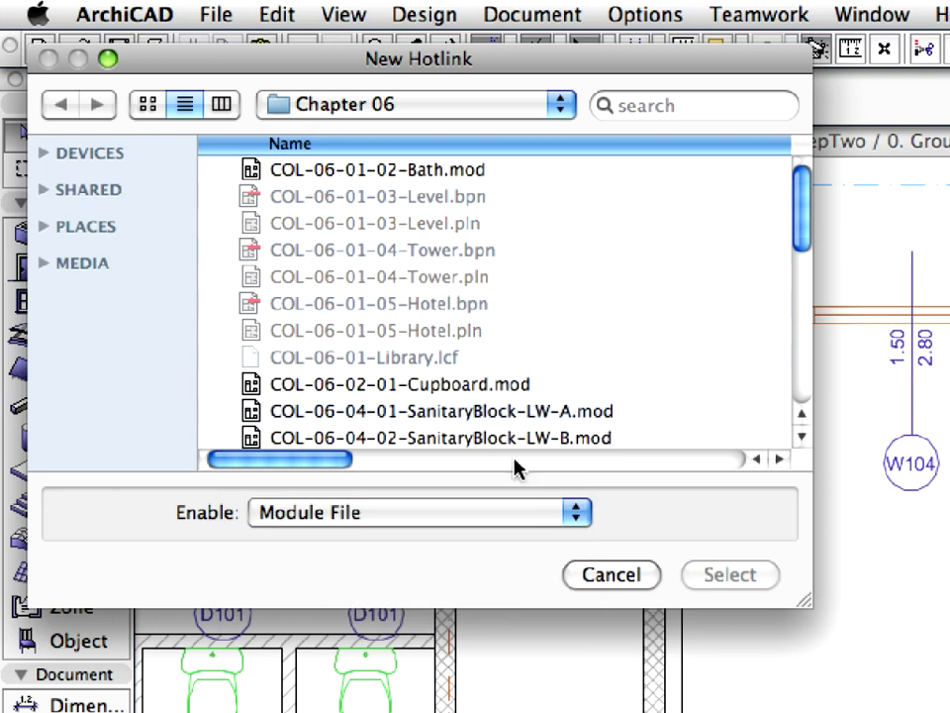
pyautogui.click(504, 394)
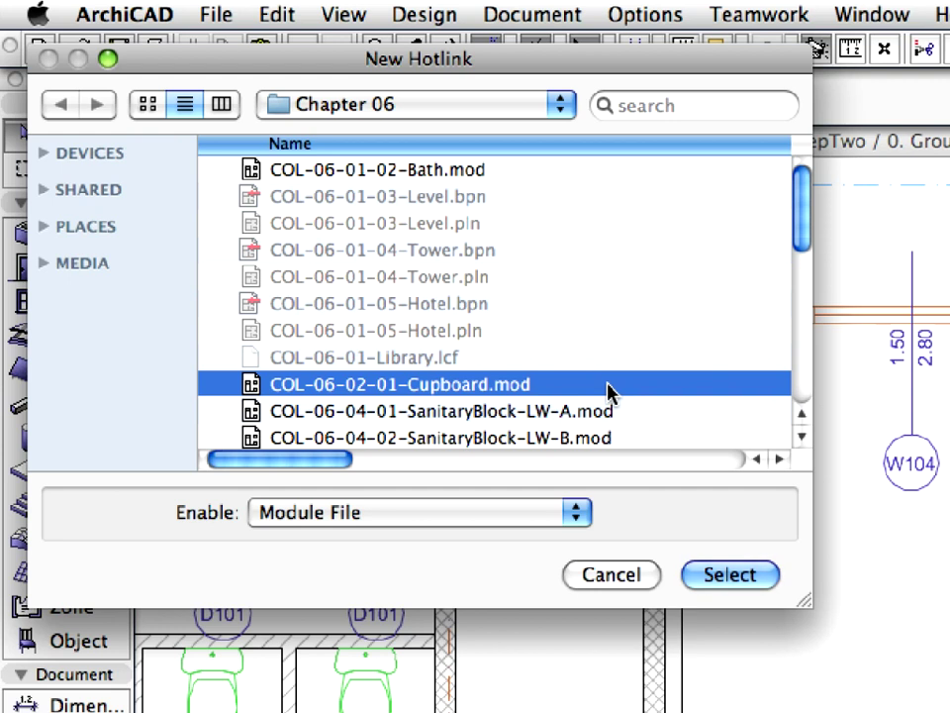
pyautogui.click(745, 588)
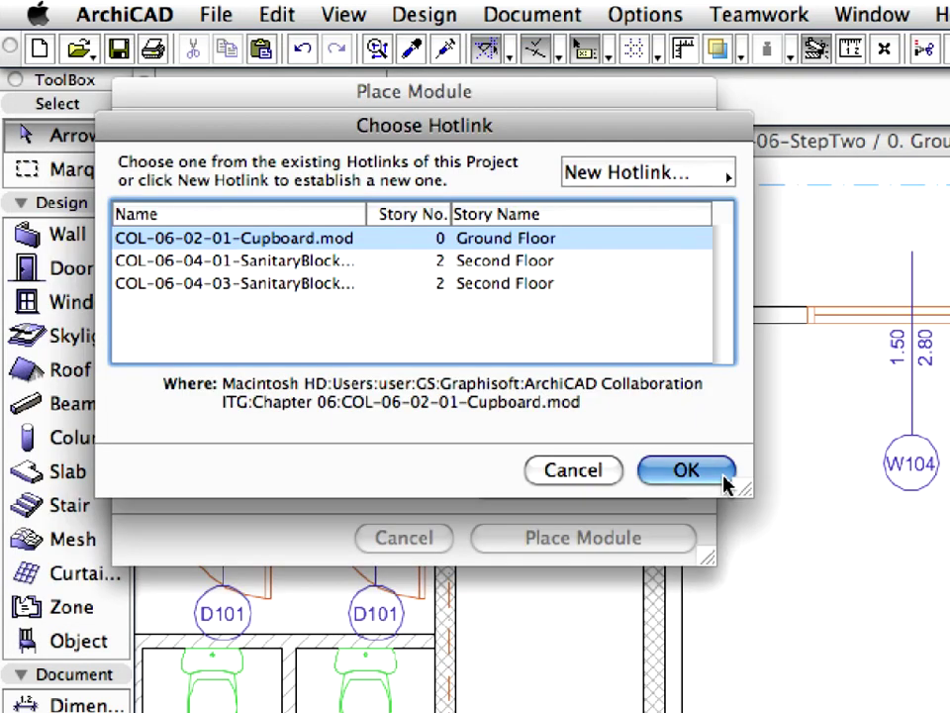
pyautogui.click(725, 482)
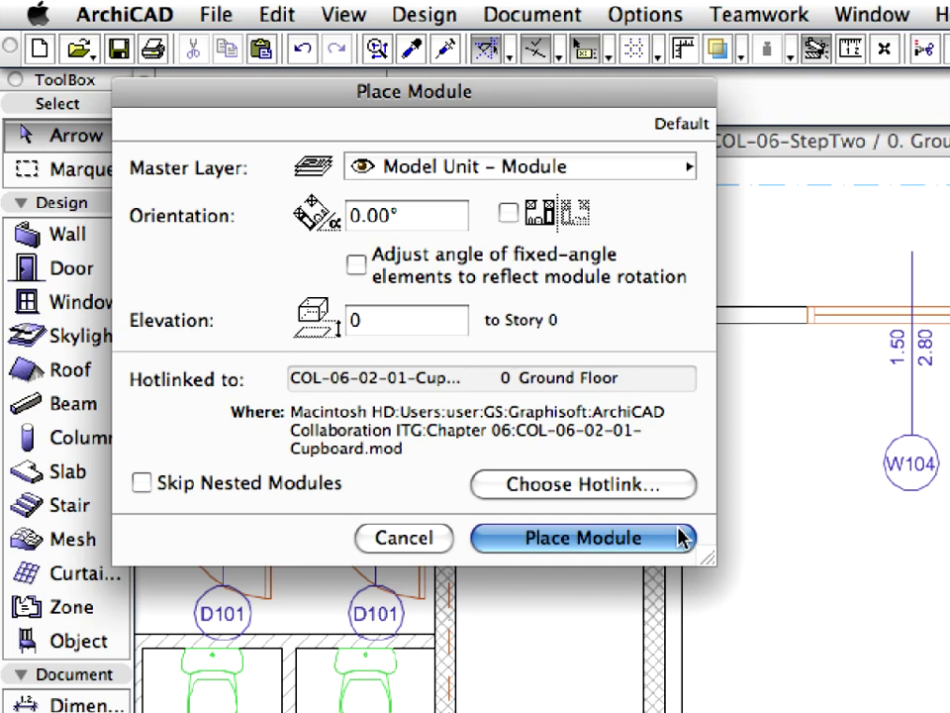
# Step: Place the cupboard module on the Ground Floor, accept its position, and select it briefly to check that it is hotlinked
pyautogui.click(681, 537)
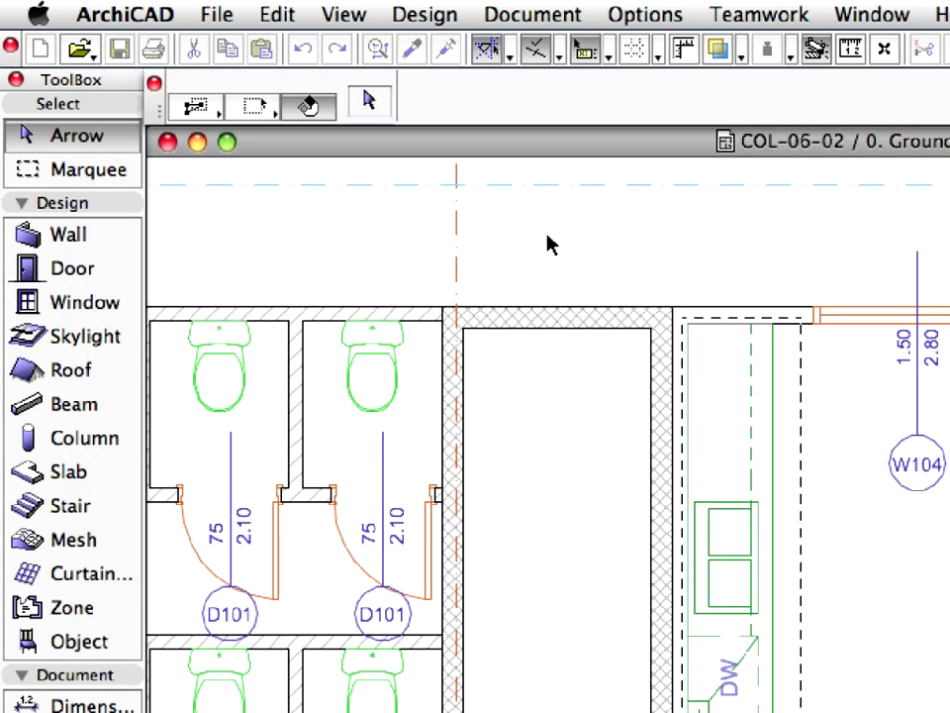
pyautogui.rightClick(546, 246)
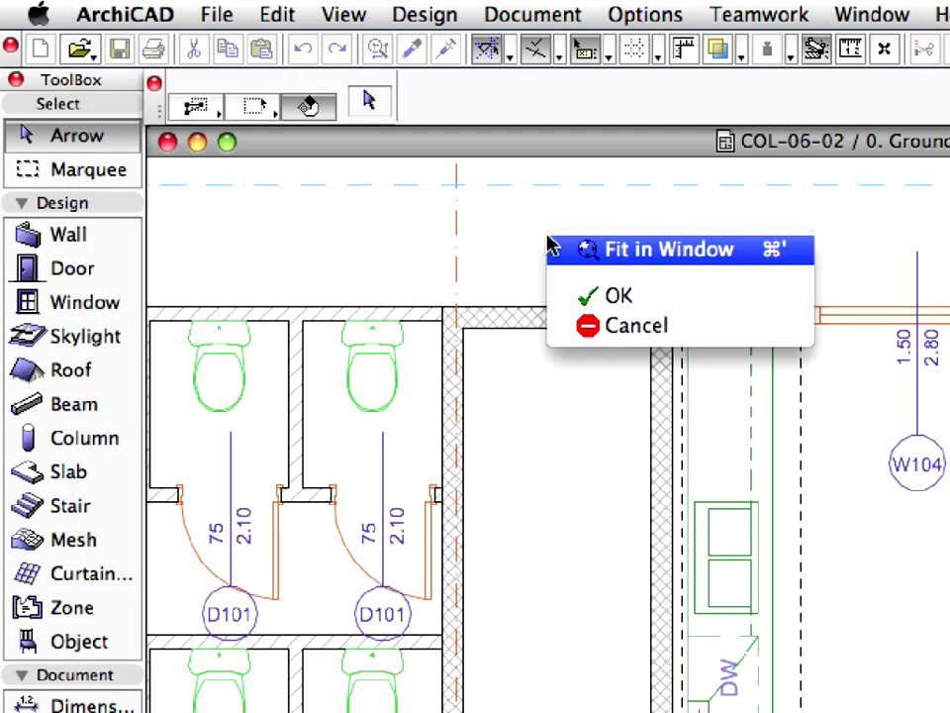
pyautogui.click(701, 300)
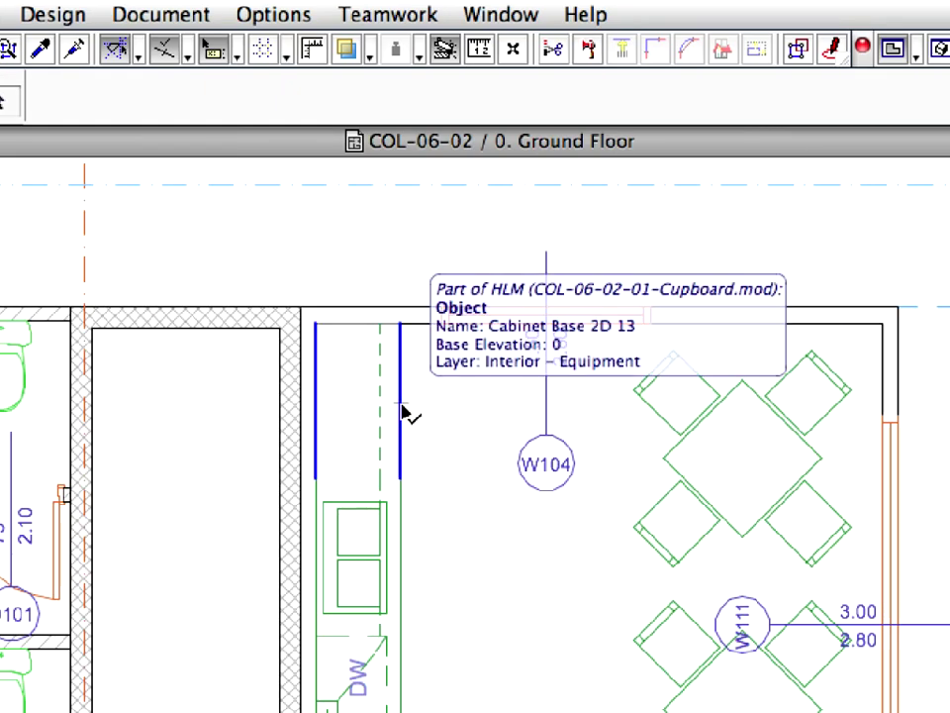
pyautogui.click(403, 412)
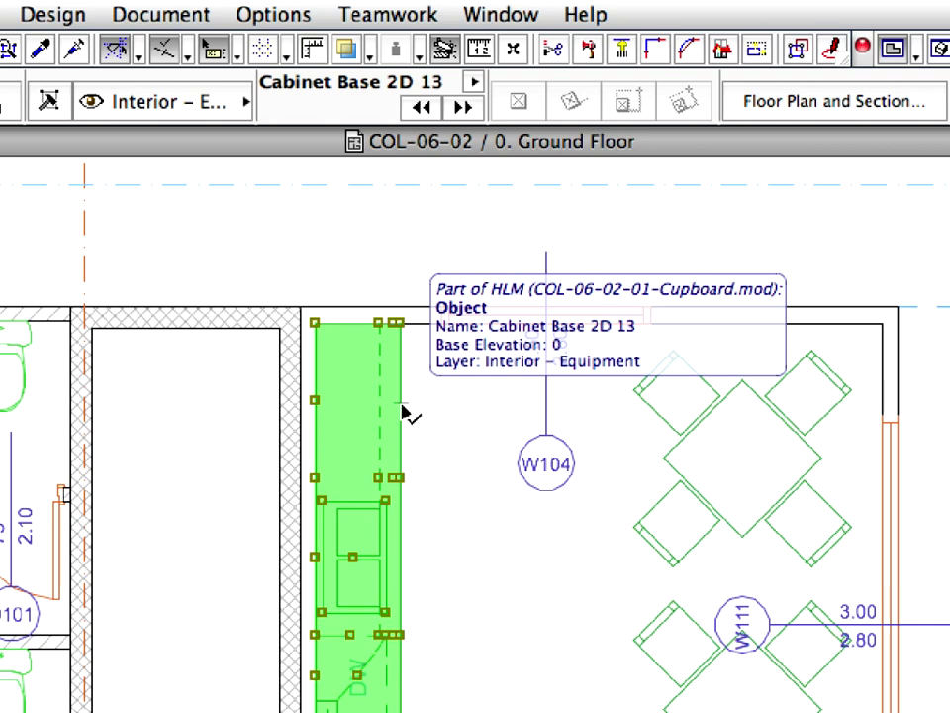
pyautogui.click(374, 265)
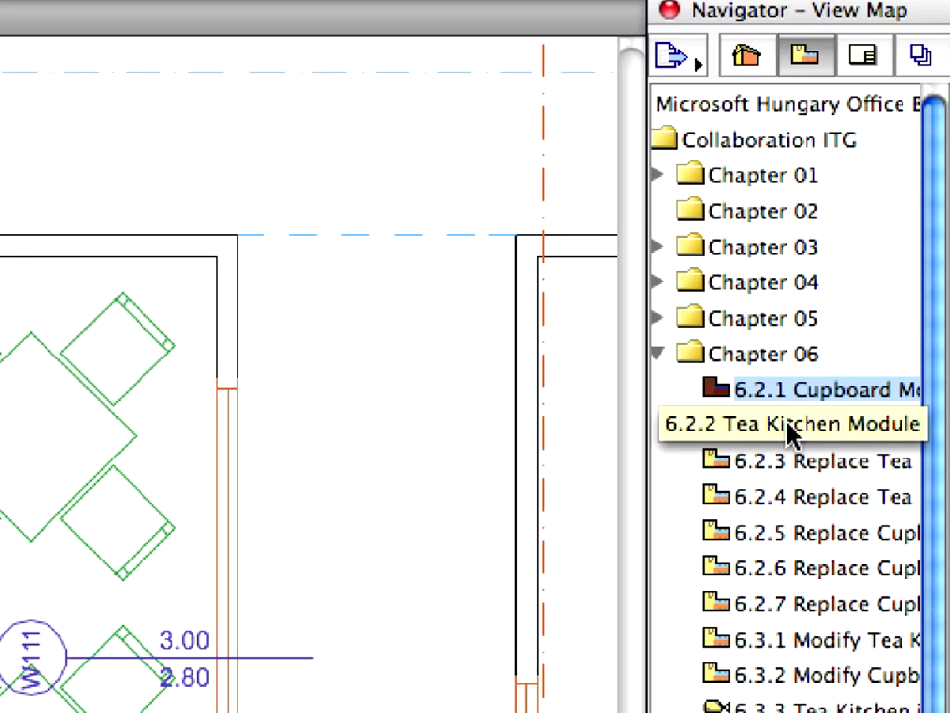
# Step: Open the 6.2.2 Tea Kitchen Module view and enclose the whole tea kitchen in a selection area using the direction-dependent method
pyautogui.doubleClick(790, 425)
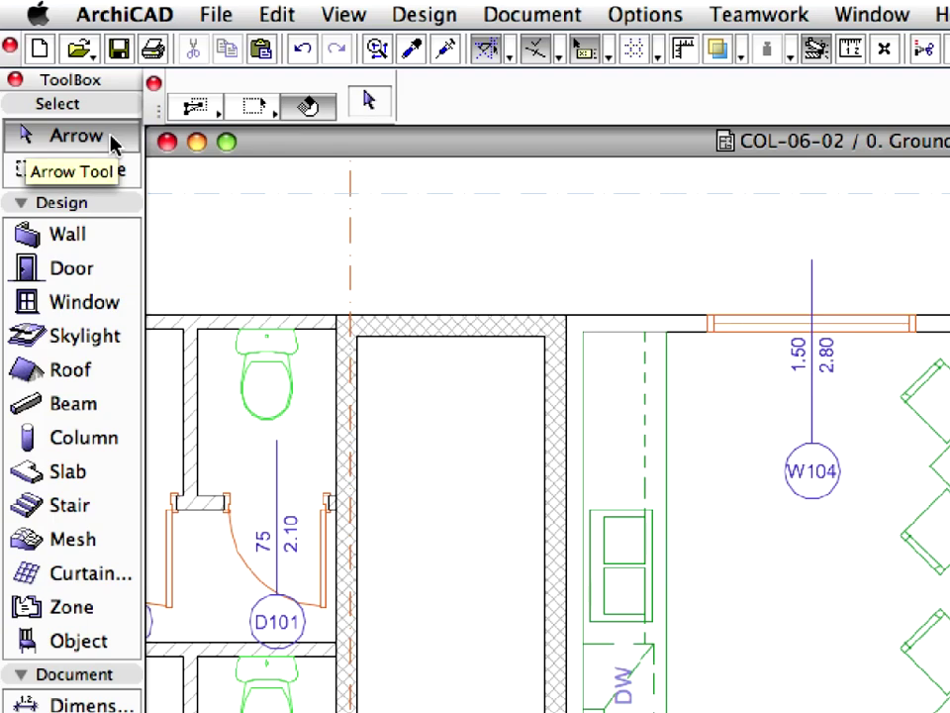
pyautogui.click(215, 116)
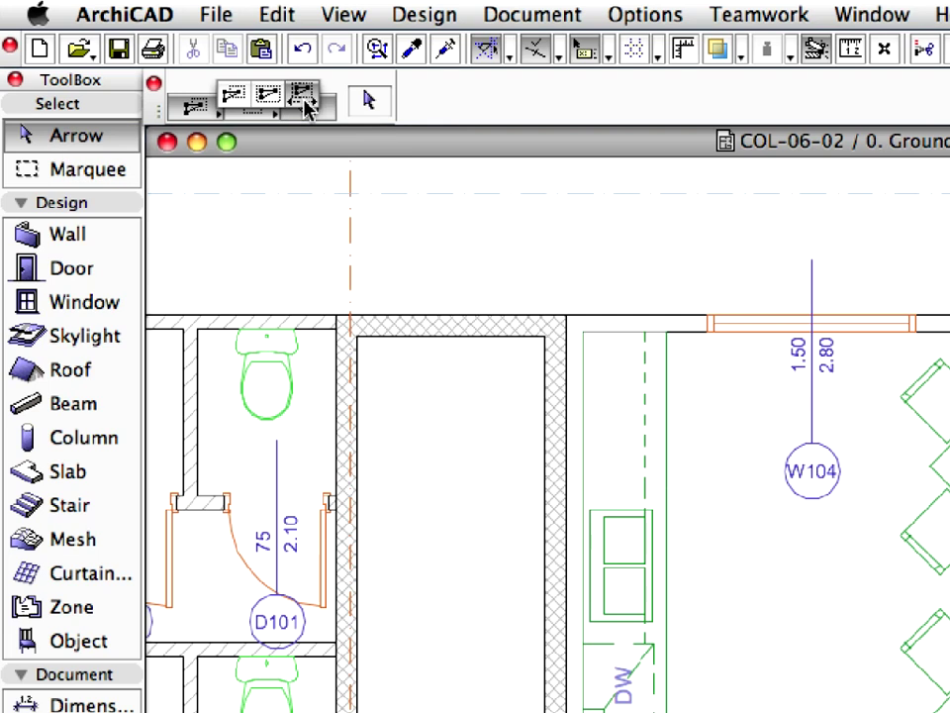
pyautogui.click(304, 102)
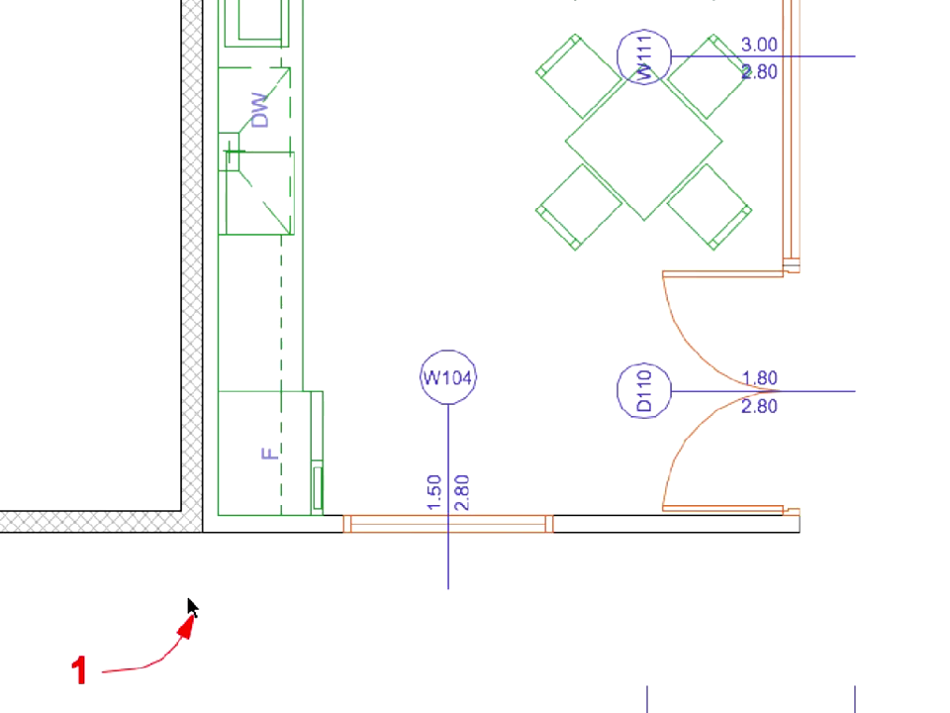
pyautogui.click(187, 598)
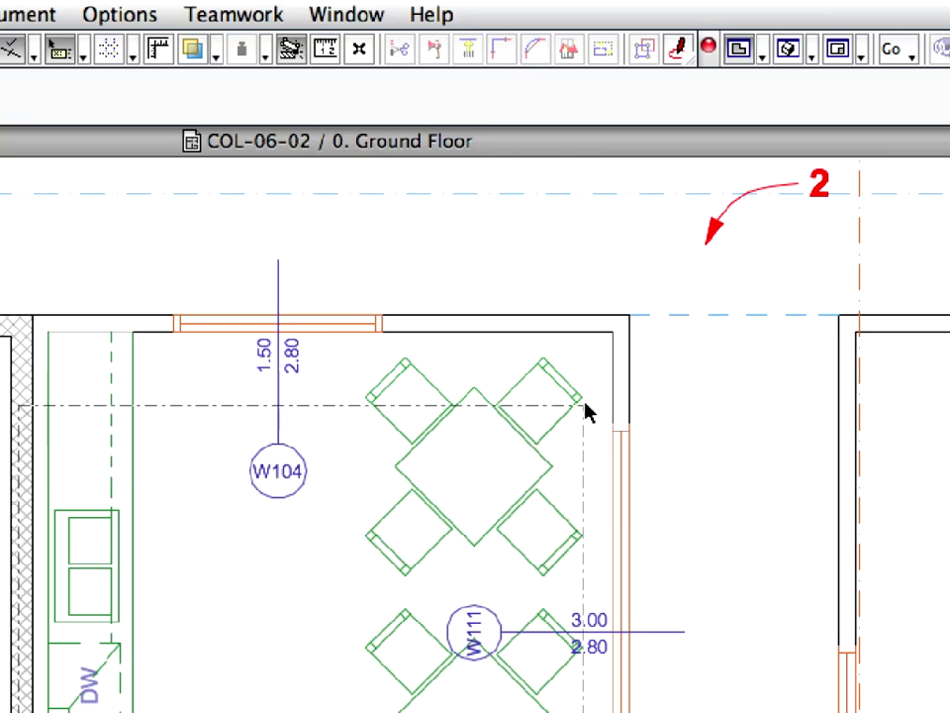
pyautogui.click(716, 275)
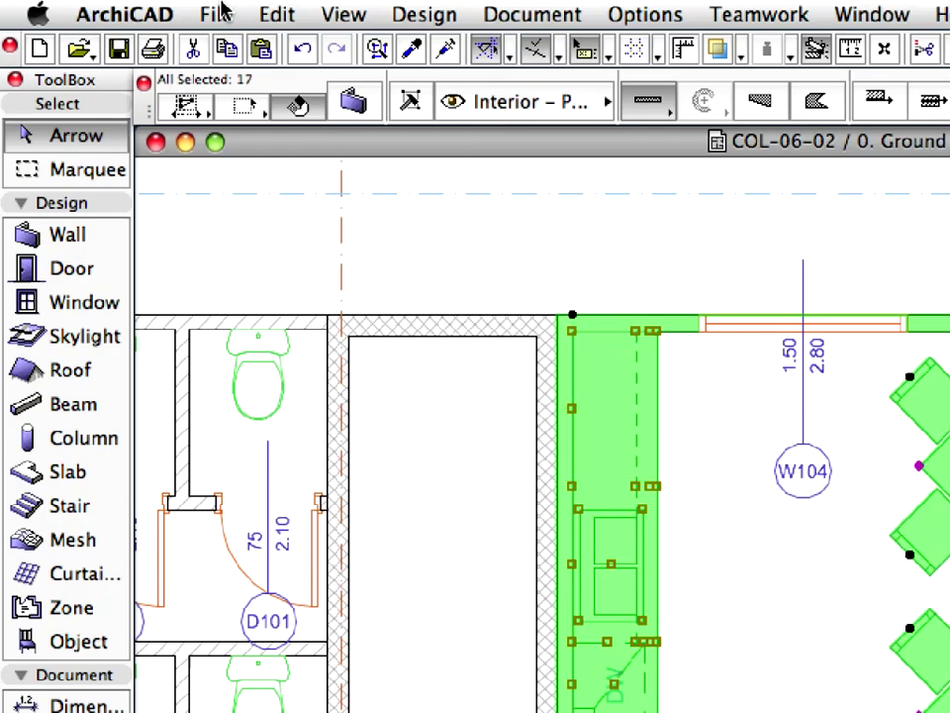
# Step: Save the selected tea kitchen as module file COL-06-02-02-TeaKitchen.mod in the Chapter 06 folder, replacing the selection with the hotlinked module file
pyautogui.click(113, 8)
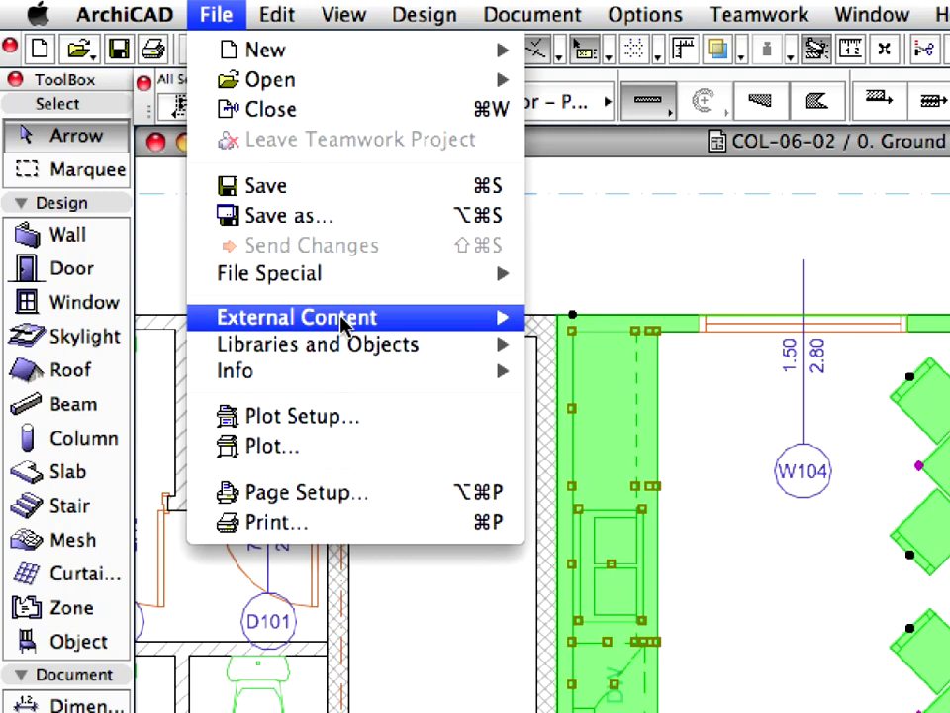
pyautogui.moveTo(341, 319)
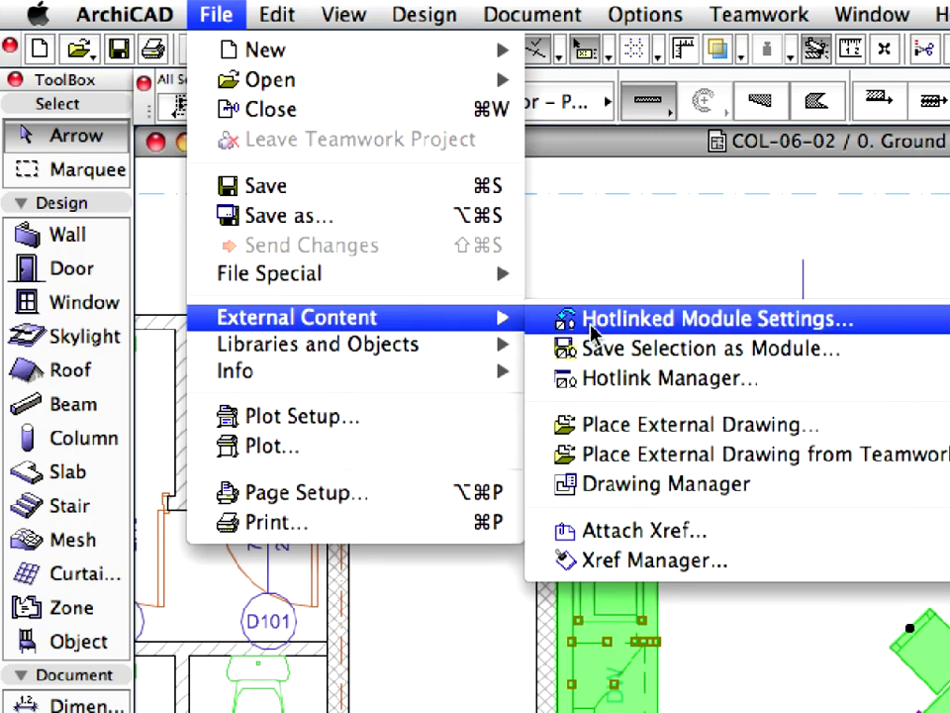
pyautogui.click(896, 358)
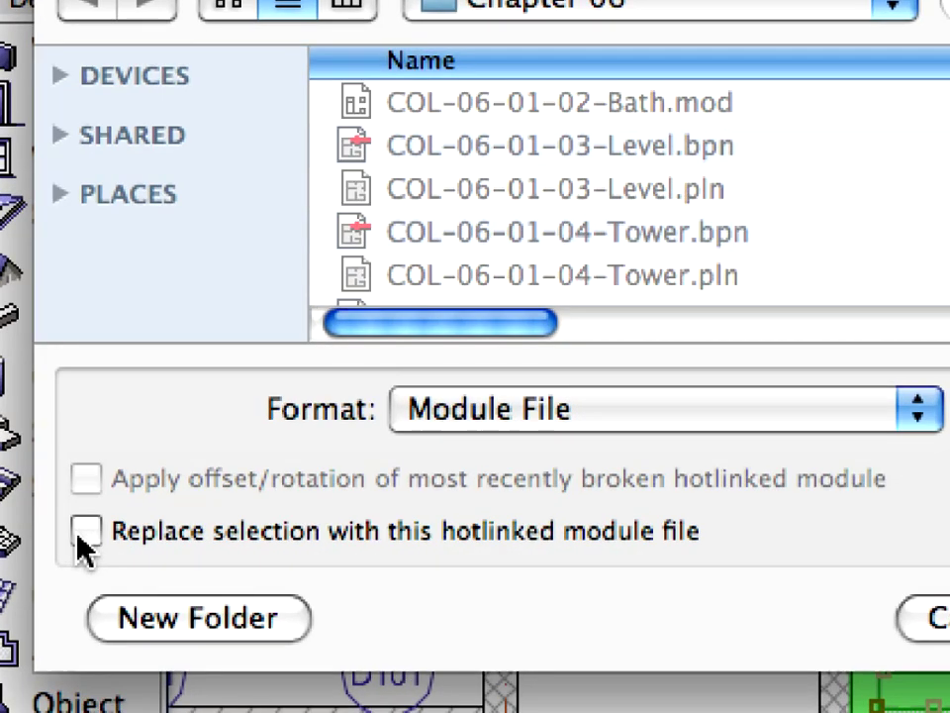
pyautogui.click(85, 534)
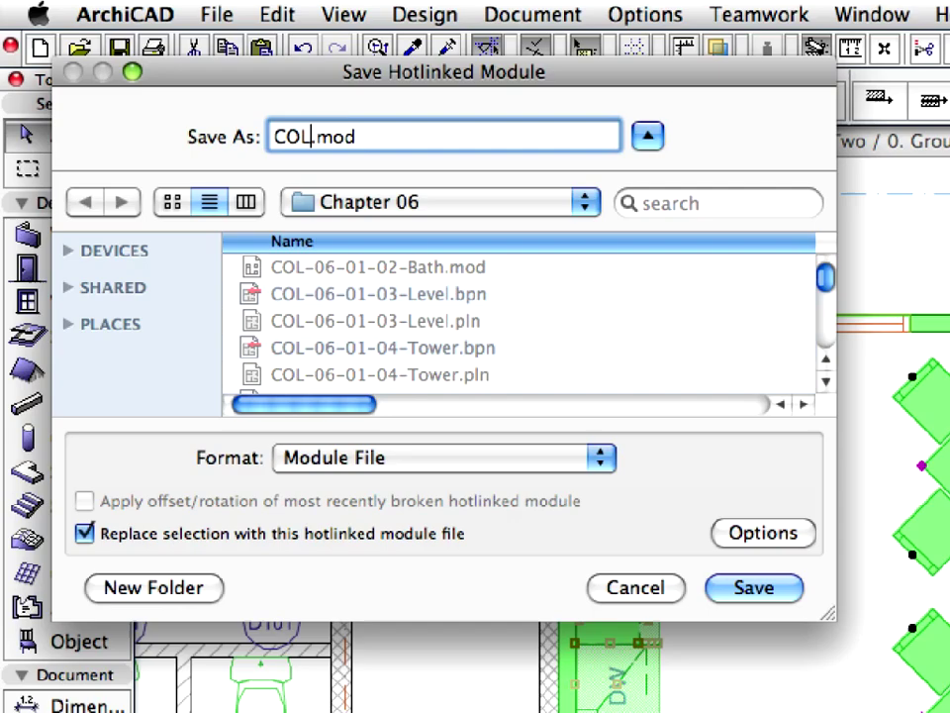
pyautogui.write('-')
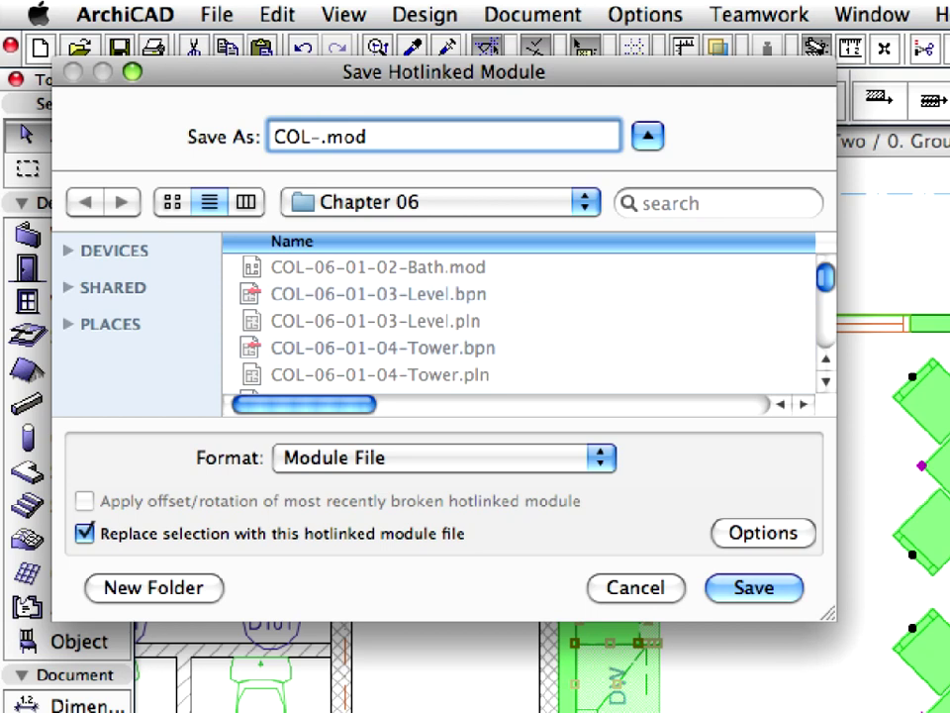
pyautogui.write('06-')
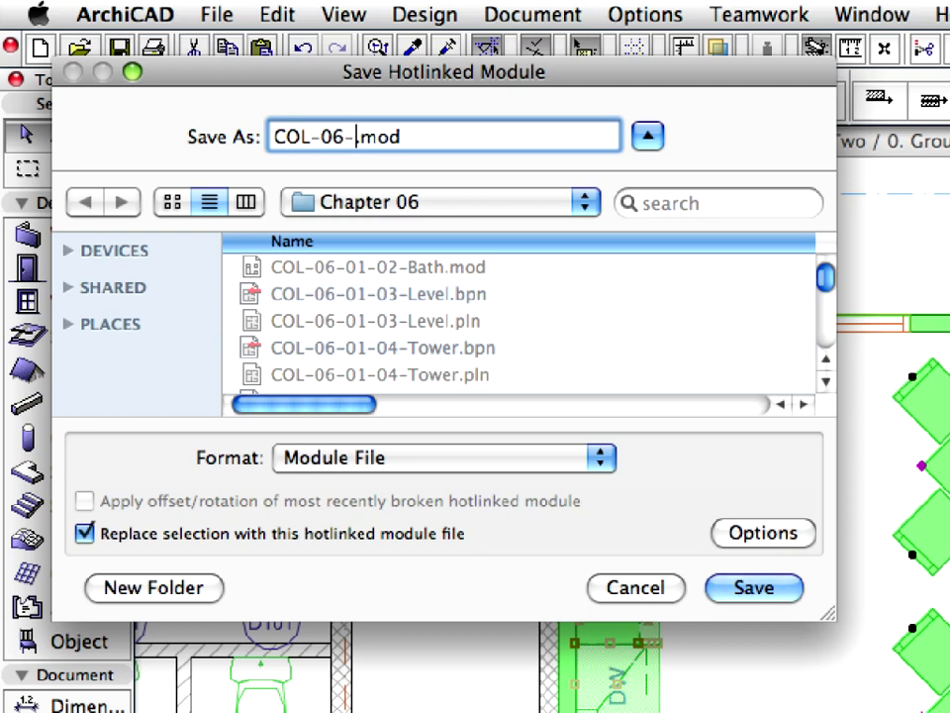
pyautogui.write('02-02-')
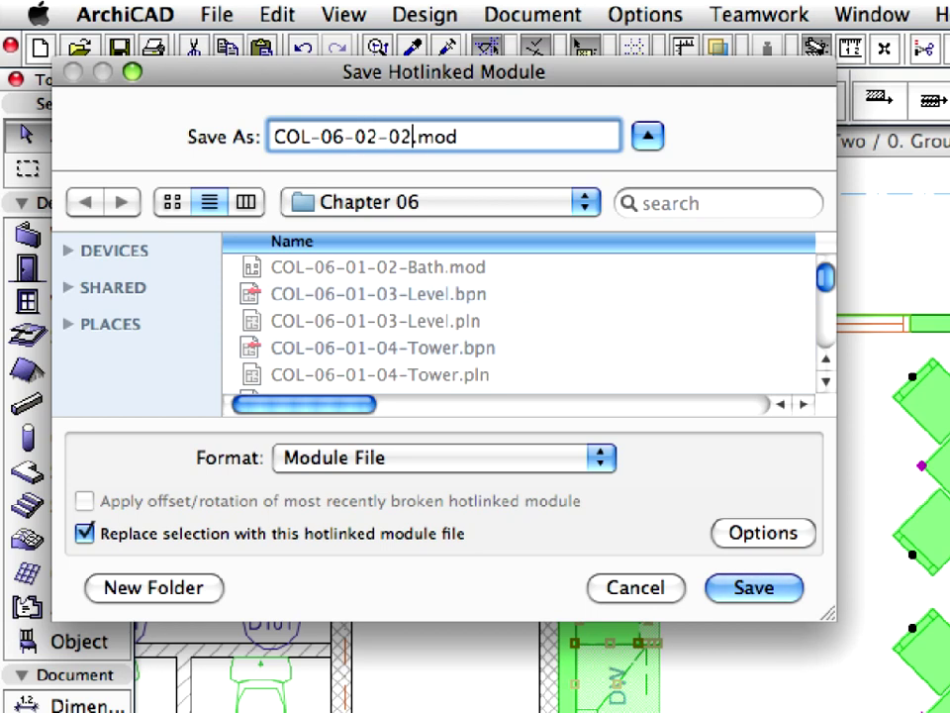
pyautogui.write('Tea')
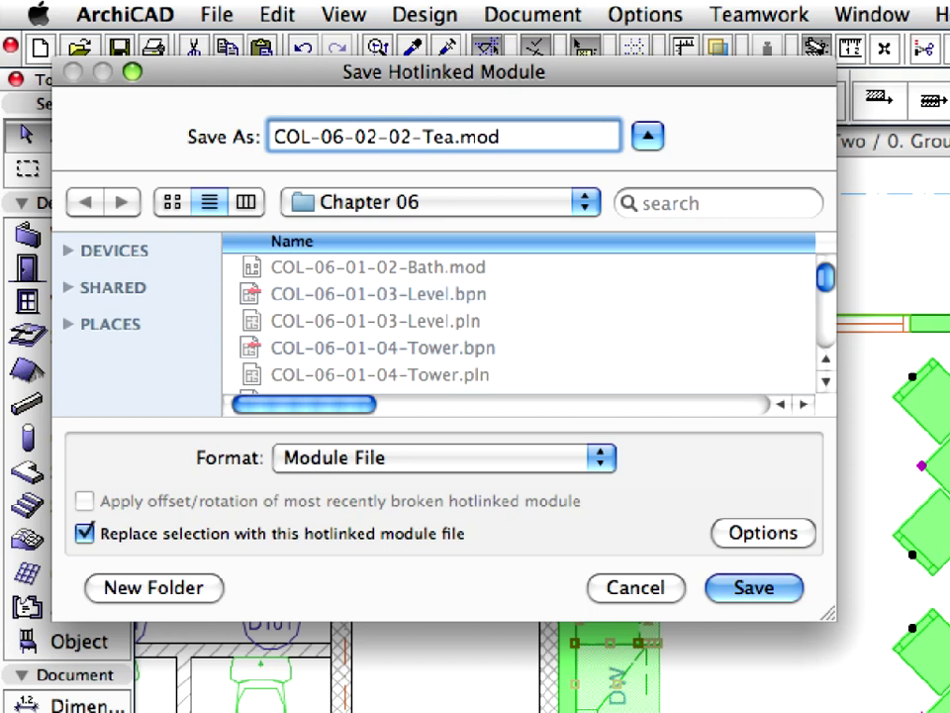
pyautogui.write('Kitchen')
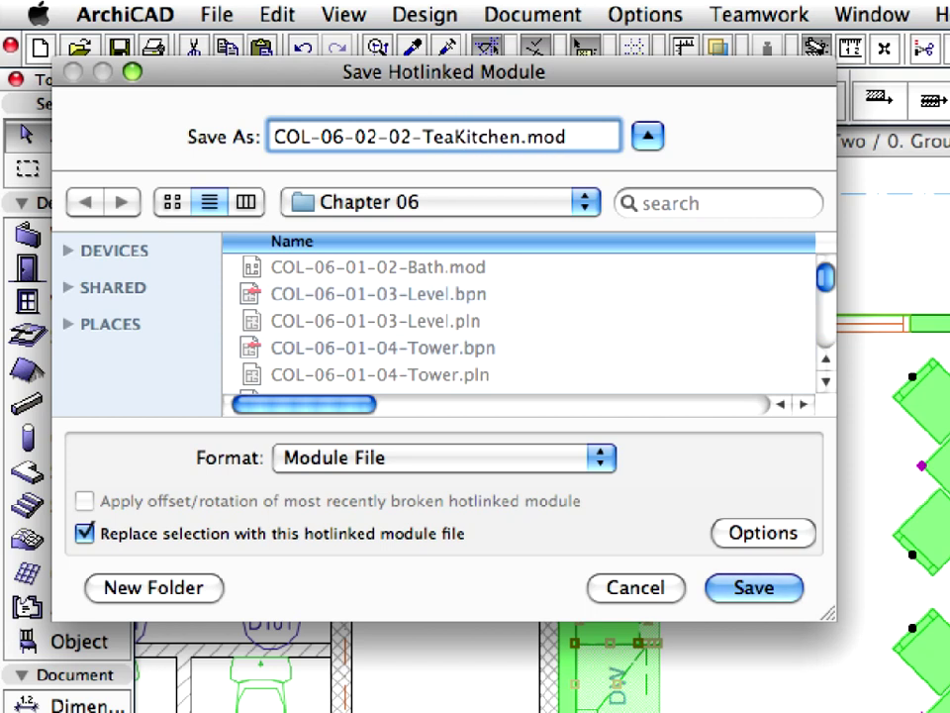
pyautogui.click(755, 588)
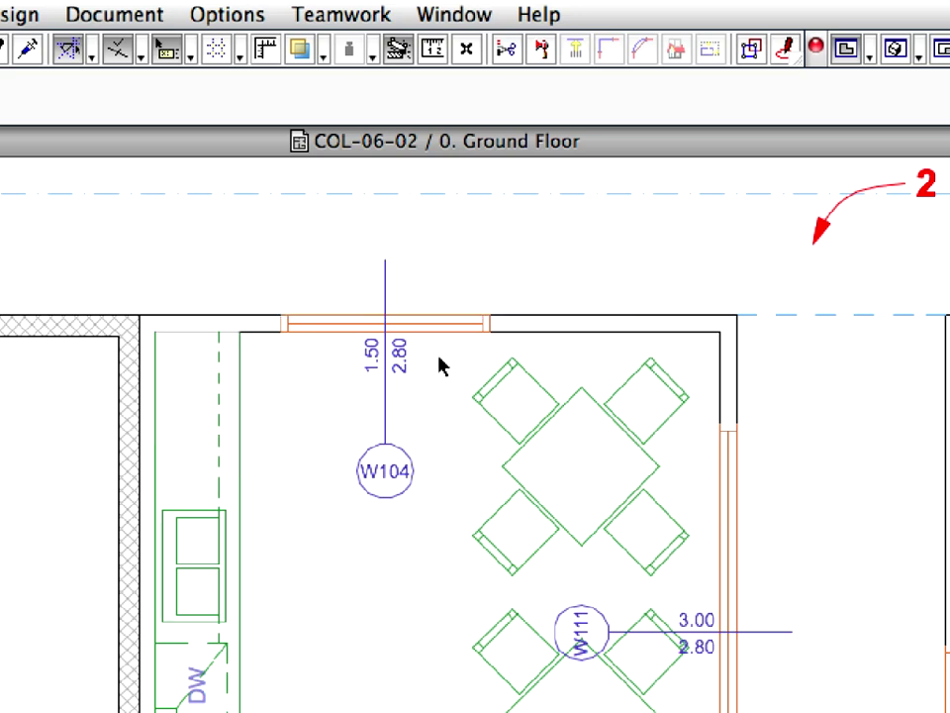
# Step: Copy the hotlinked tea kitchen module on the Ground Floor and clear the selection
pyautogui.click(517, 368)
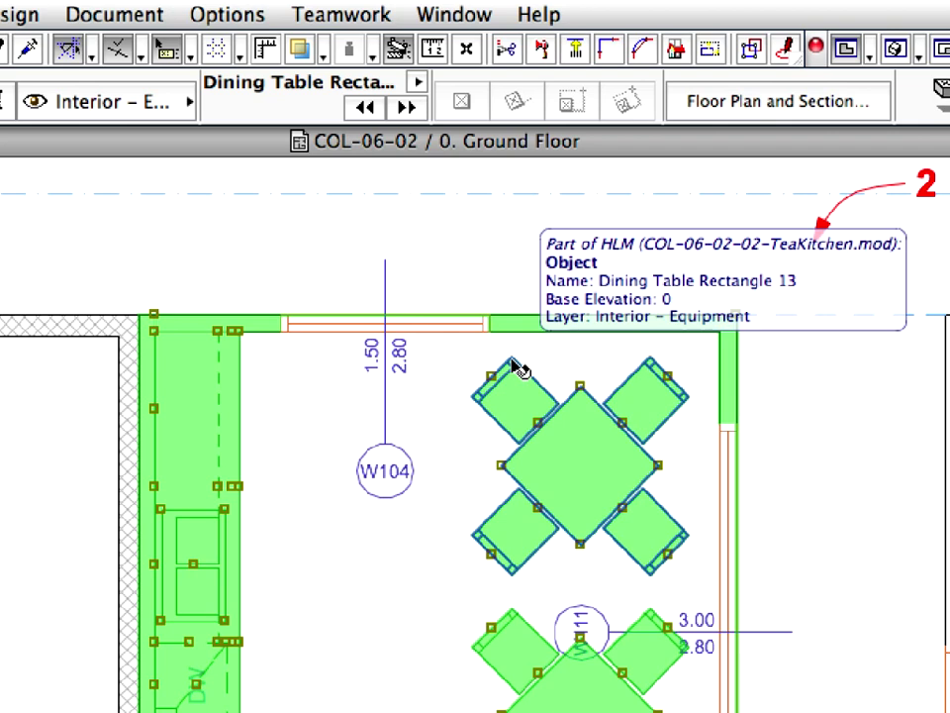
pyautogui.rightClick(191, 231)
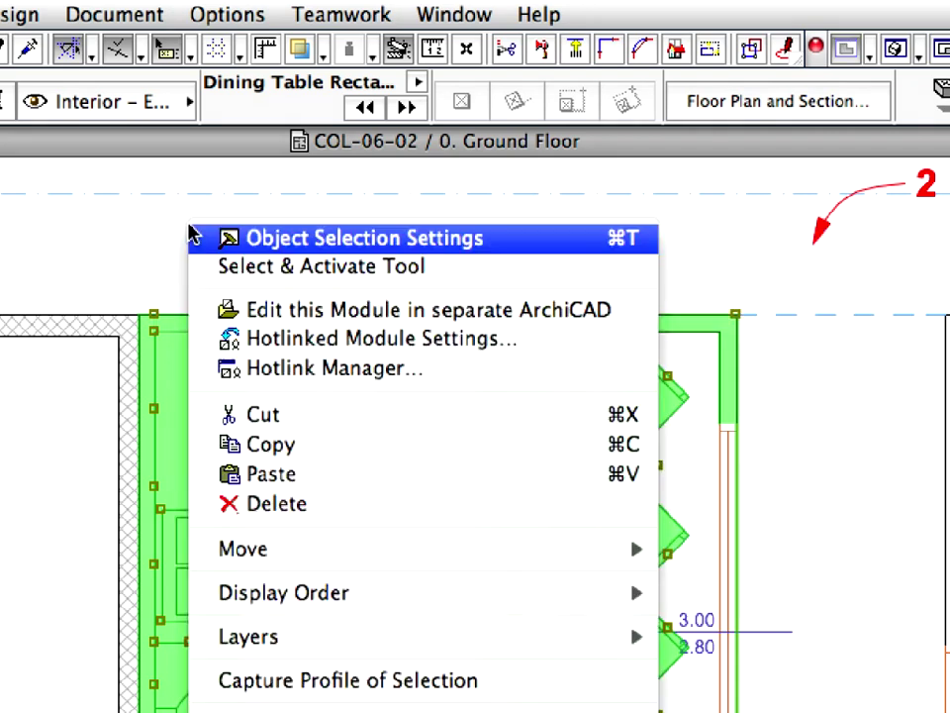
pyautogui.click(393, 447)
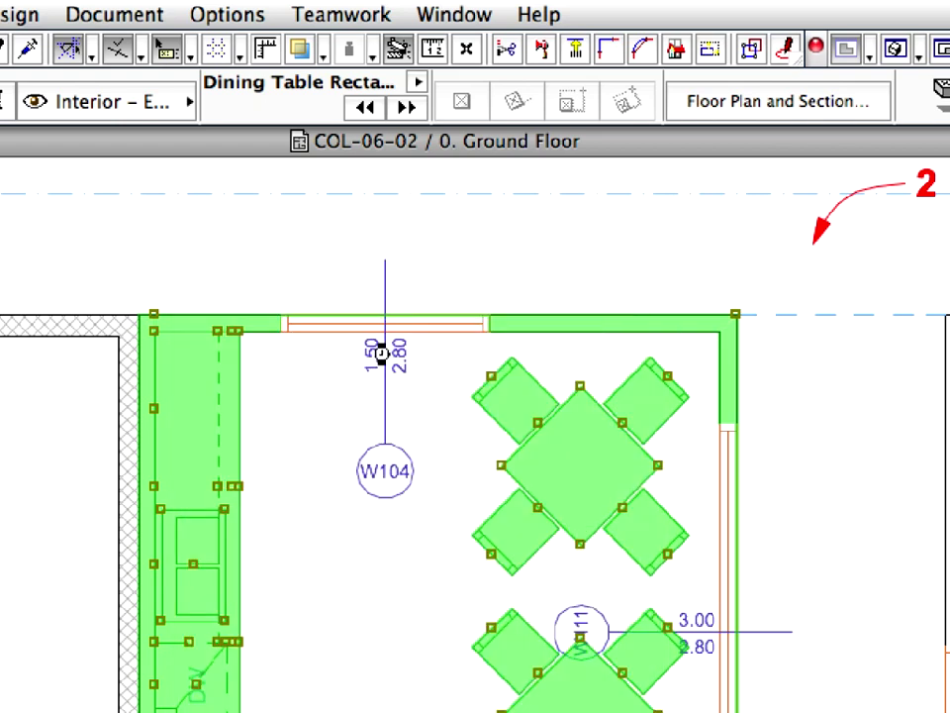
pyautogui.click(329, 255)
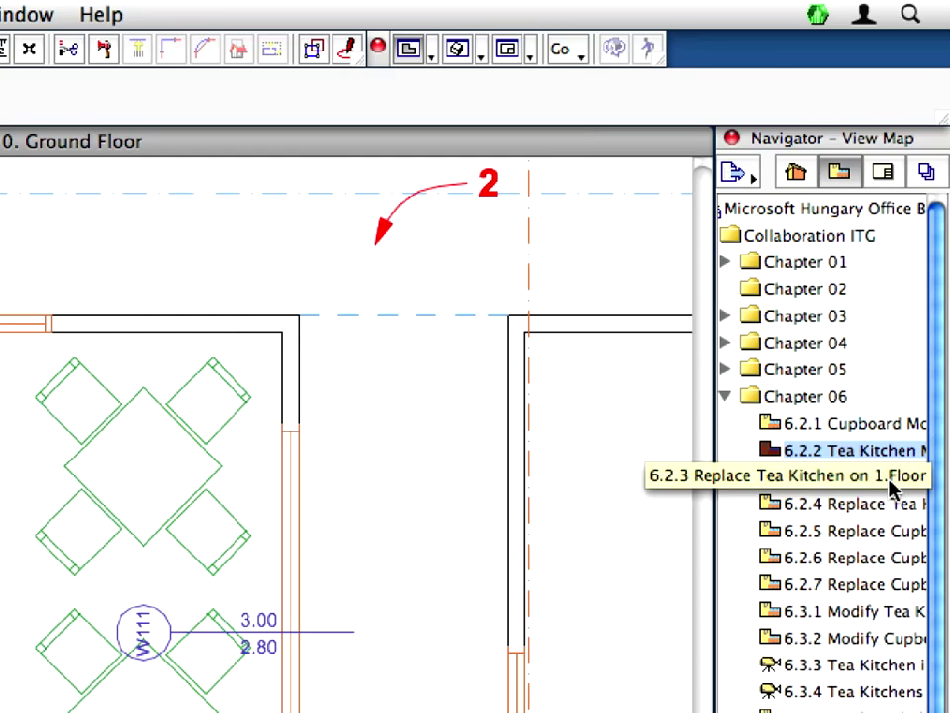
# Step: In the 6.2.3 Replace Tea Kitchen on 1.Floor view, replace the entire original tea kitchen with the copied hotlinked module
pyautogui.doubleClick(889, 479)
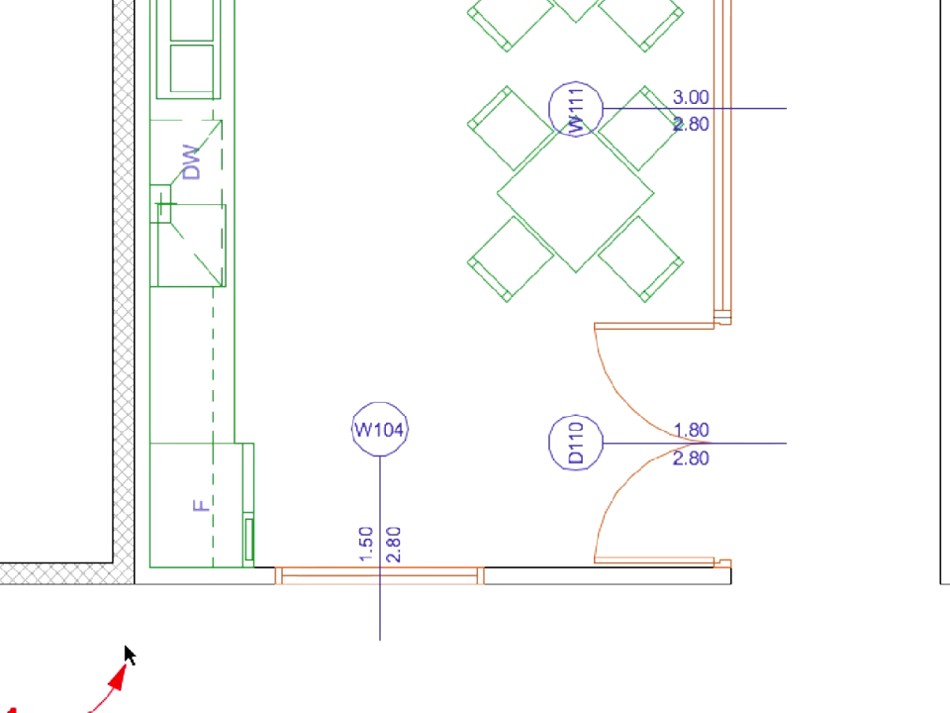
pyautogui.click(125, 645)
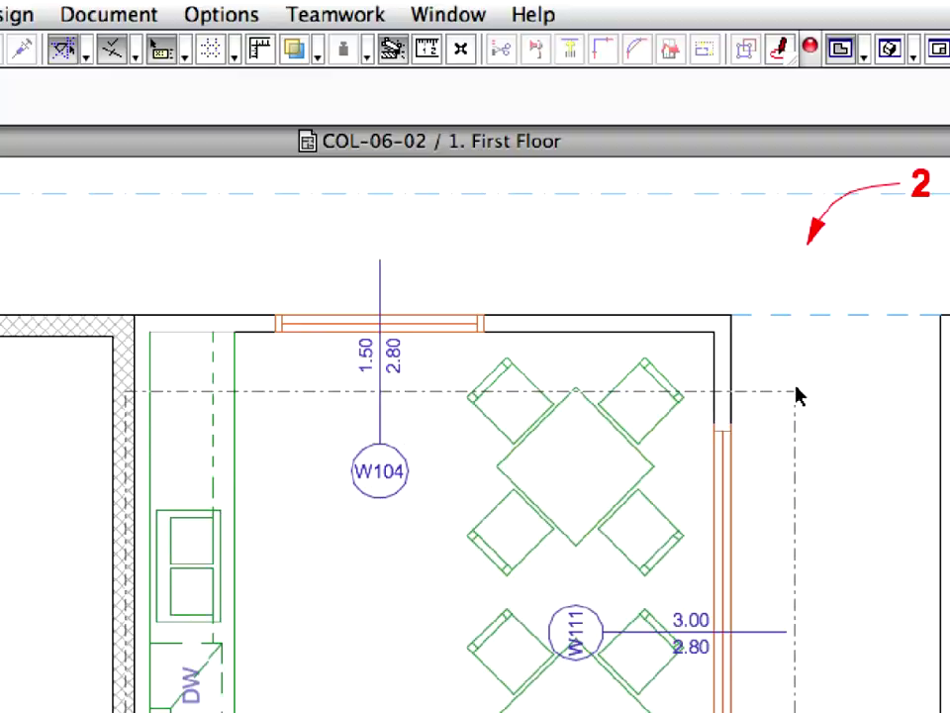
pyautogui.click(798, 270)
pyautogui.rightClick(195, 238)
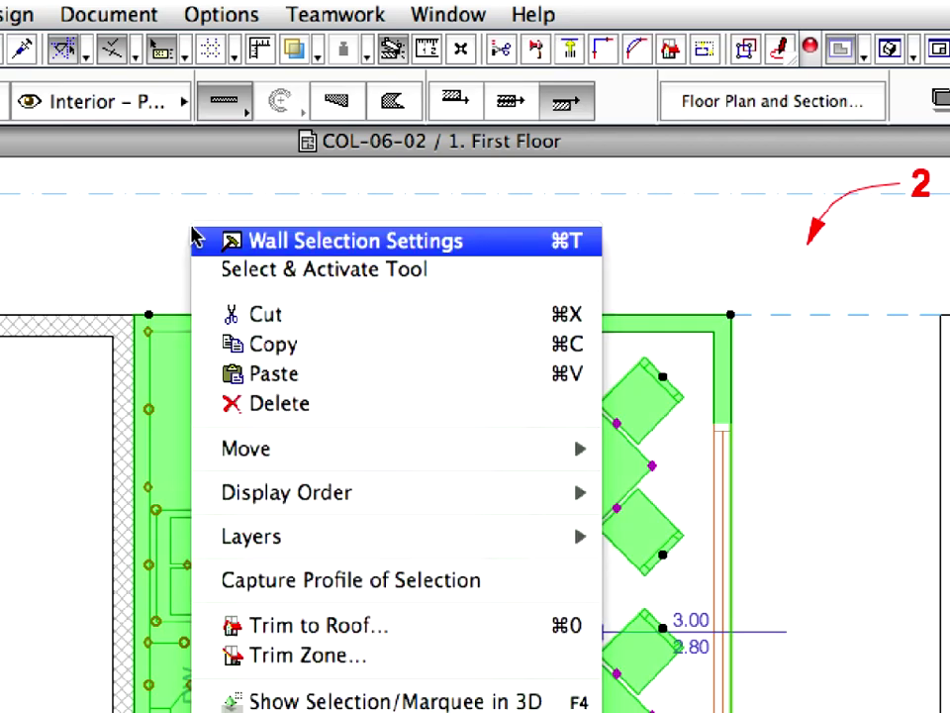
pyautogui.click(452, 415)
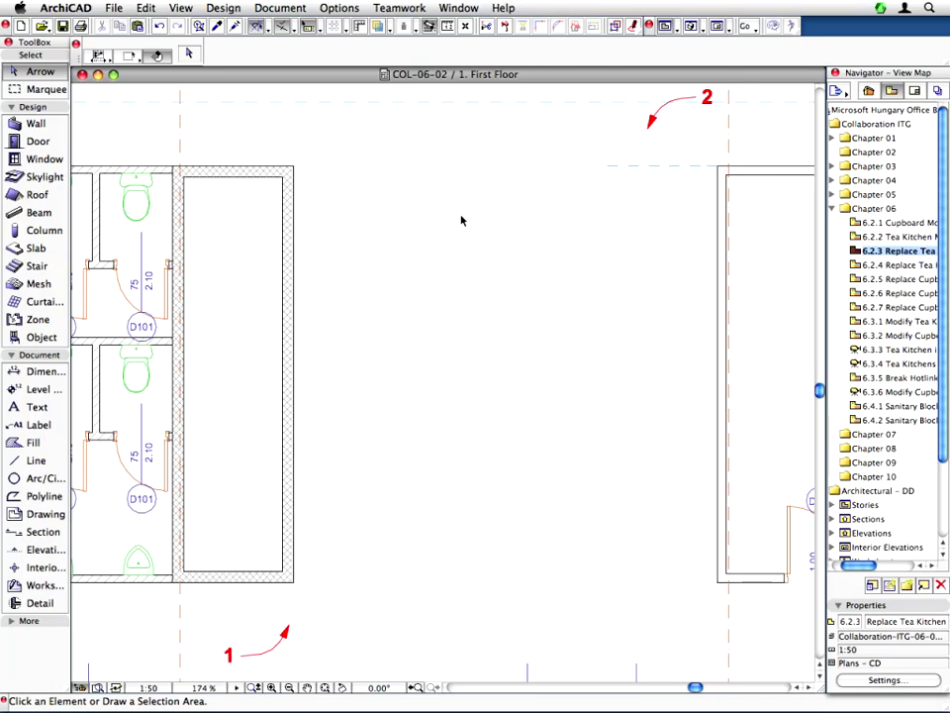
pyautogui.rightClick(343, 134)
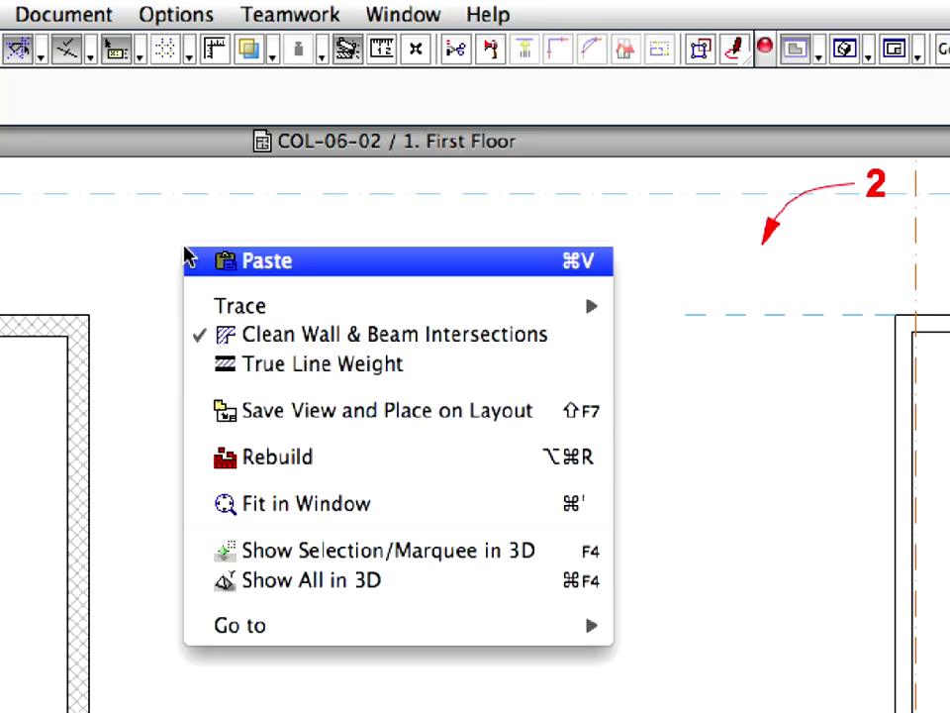
pyautogui.click(401, 262)
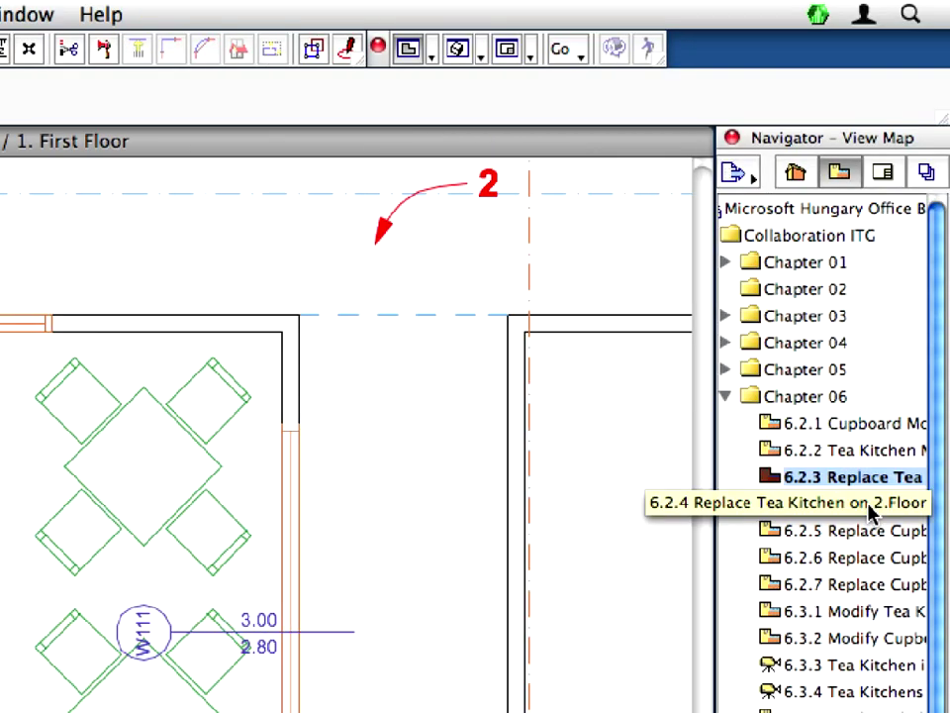
# Step: In the 6.2.4 Replace Tea Kitchen on 2.Floor view, replace the entire original tea kitchen with the copied hotlinked module
pyautogui.doubleClick(813, 507)
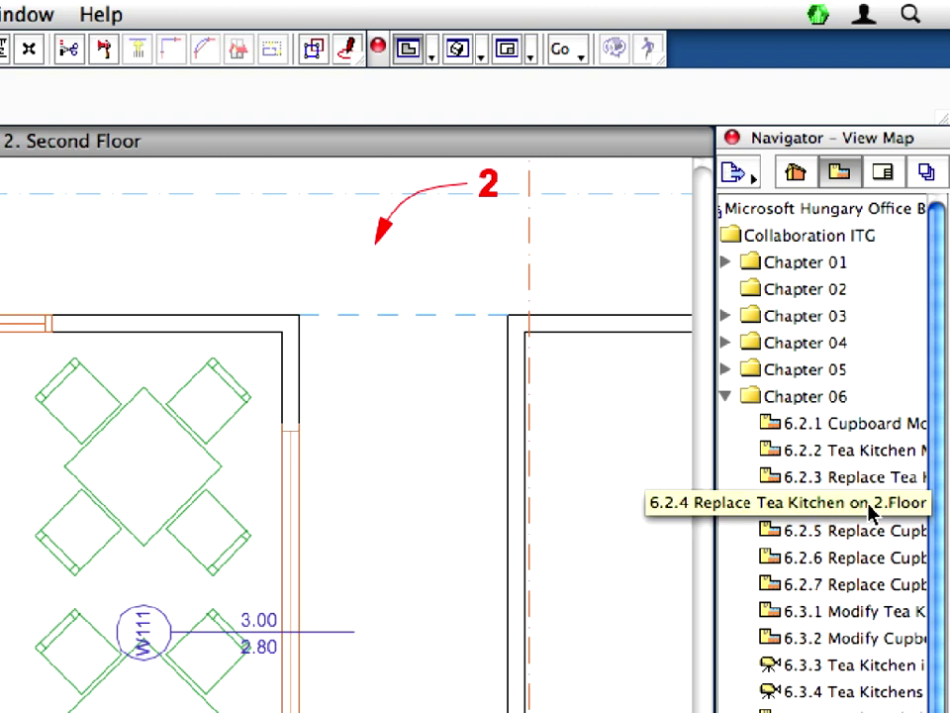
pyautogui.click(290, 613)
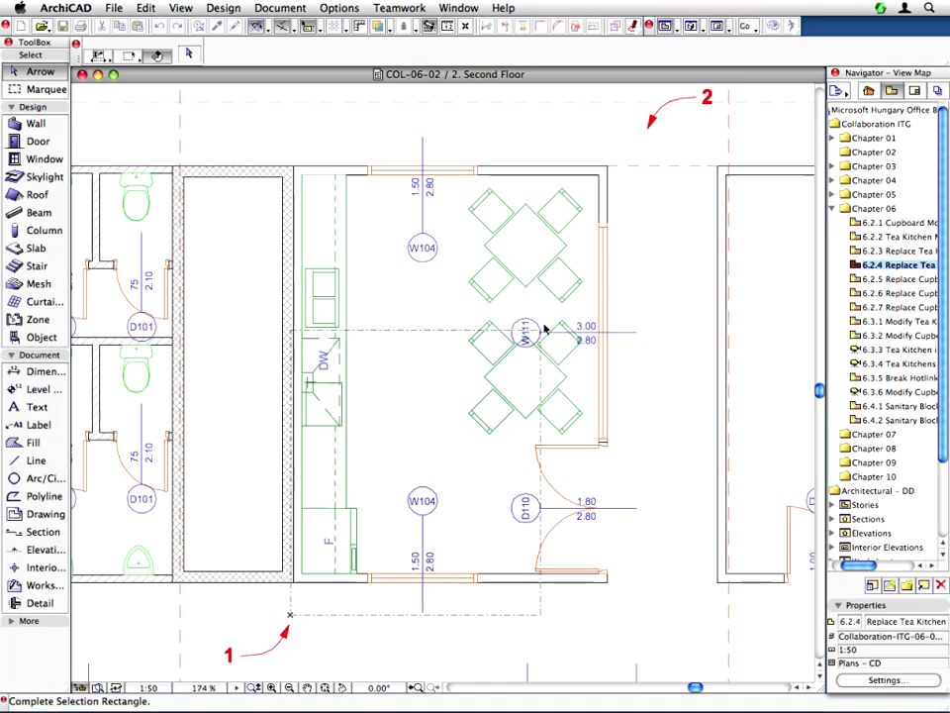
pyautogui.click(643, 142)
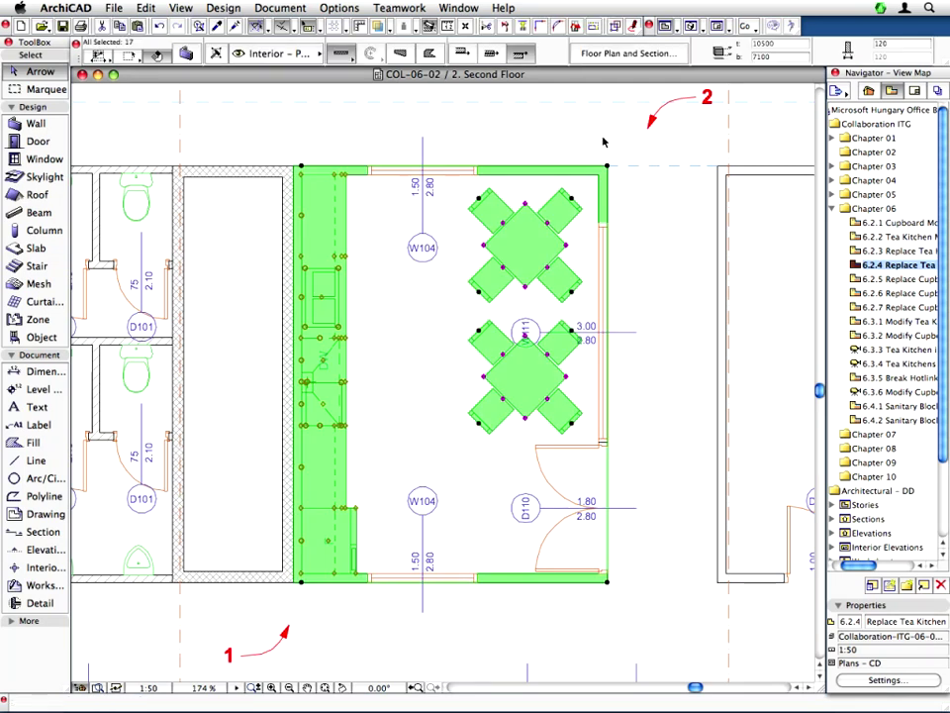
pyautogui.rightClick(355, 121)
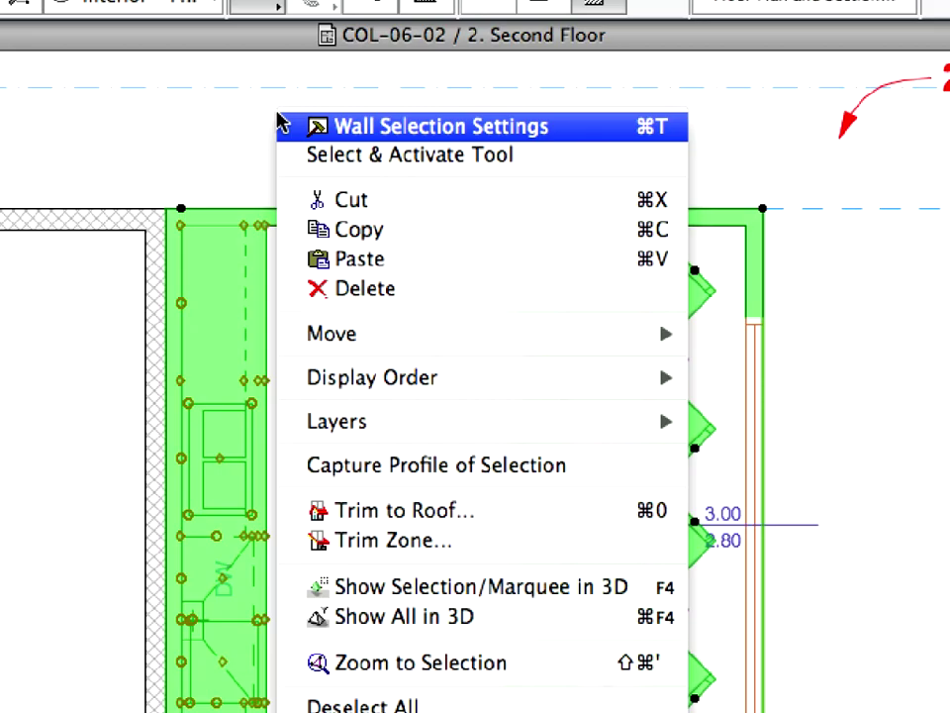
pyautogui.click(510, 288)
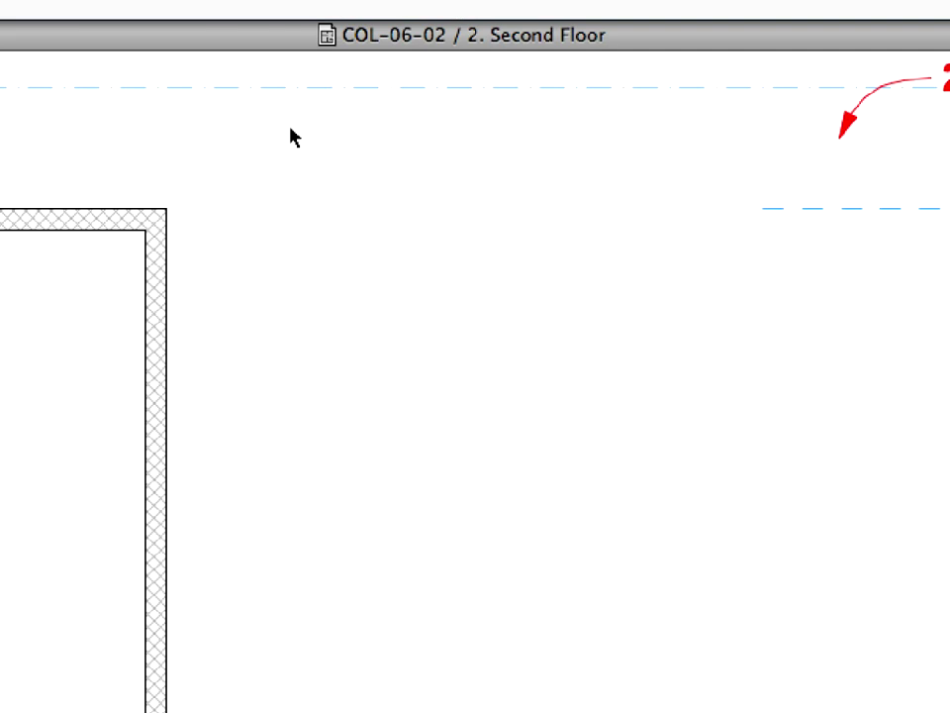
pyautogui.rightClick(294, 134)
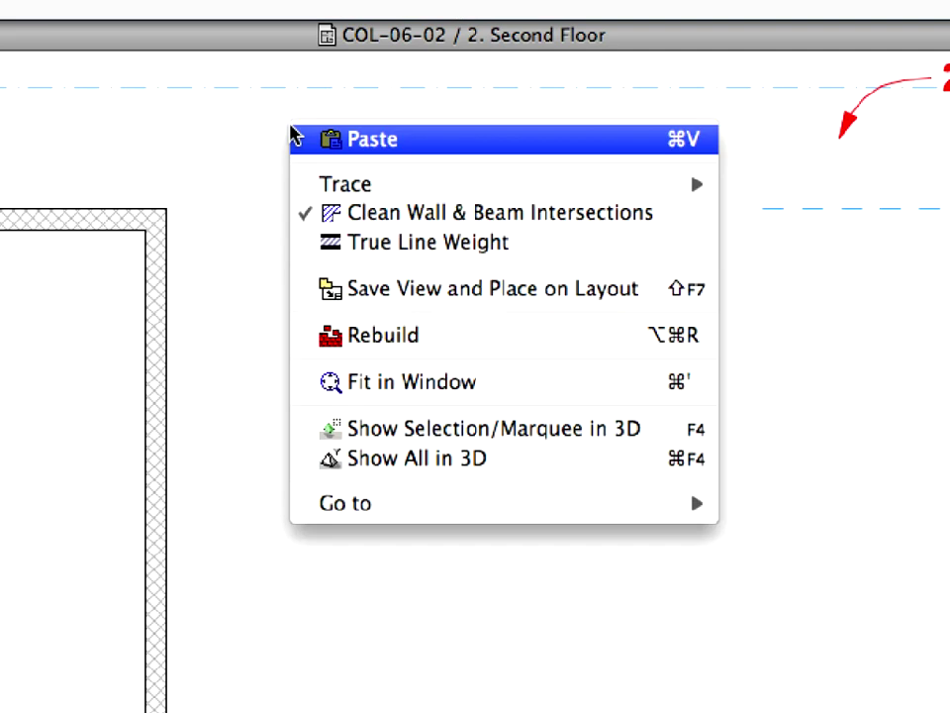
pyautogui.click(510, 140)
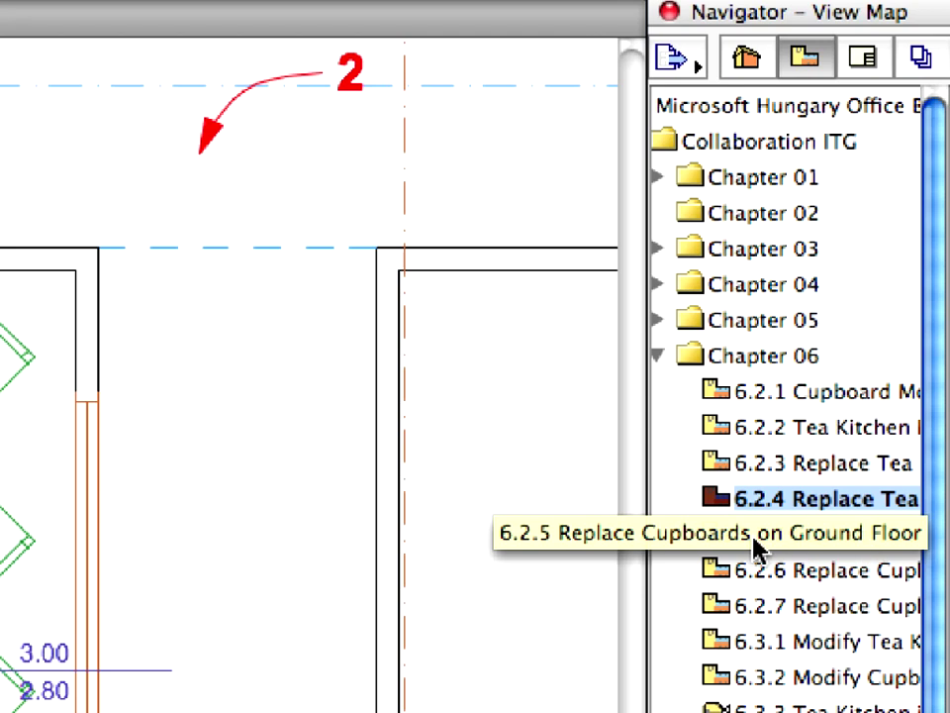
# Step: Open the 6.2.5 Replace Cupboards on Ground Floor view and delete the grouped kitchen cupboard beside the toilets
pyautogui.doubleClick(754, 541)
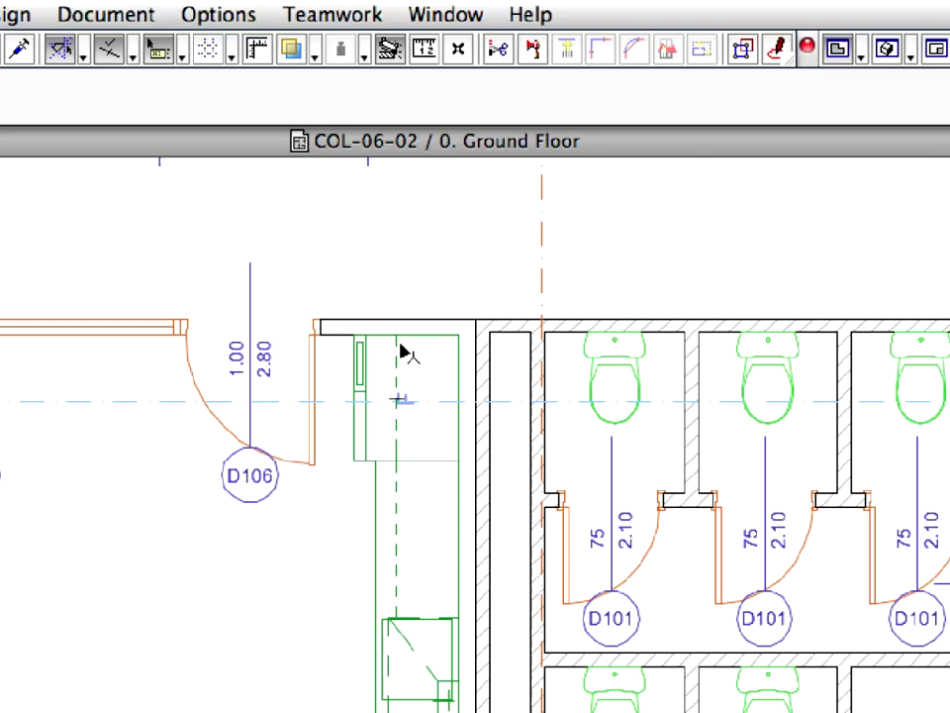
pyautogui.moveTo(401, 354)
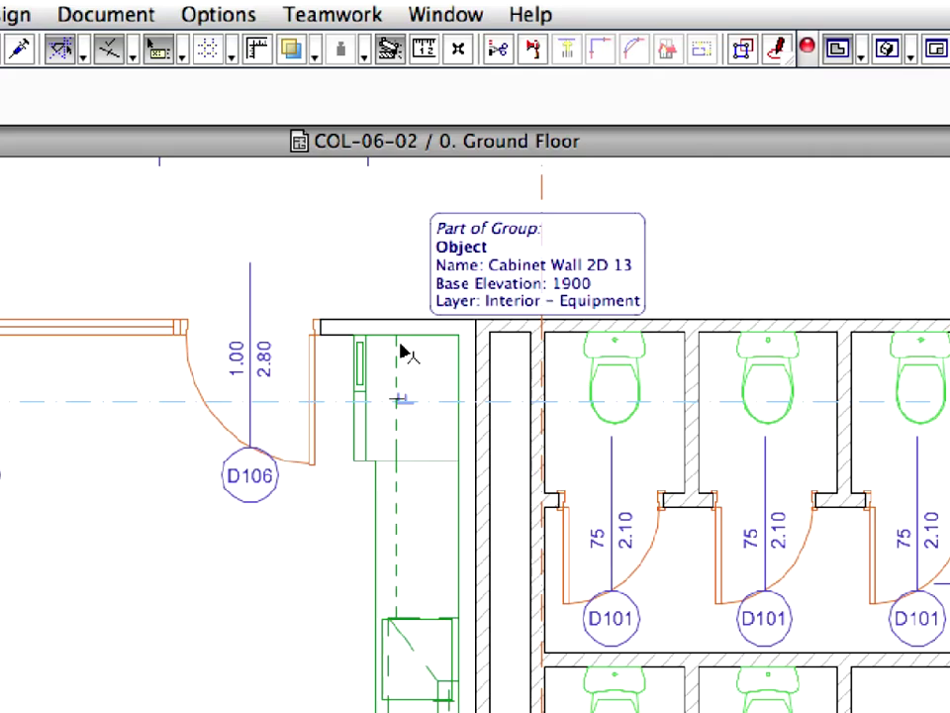
pyautogui.click(401, 355)
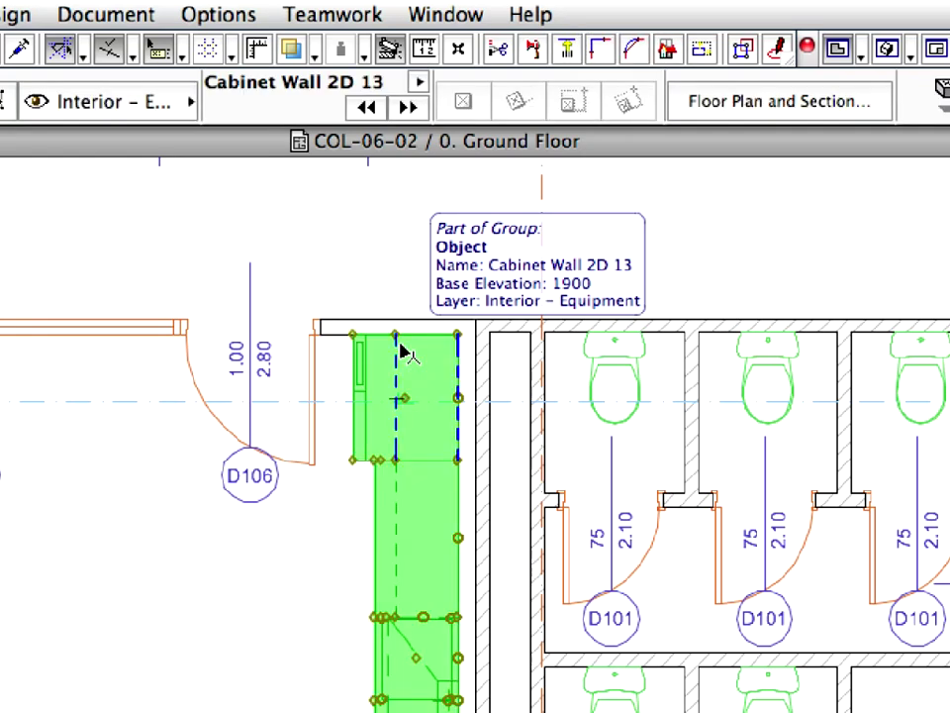
pyautogui.rightClick(401, 354)
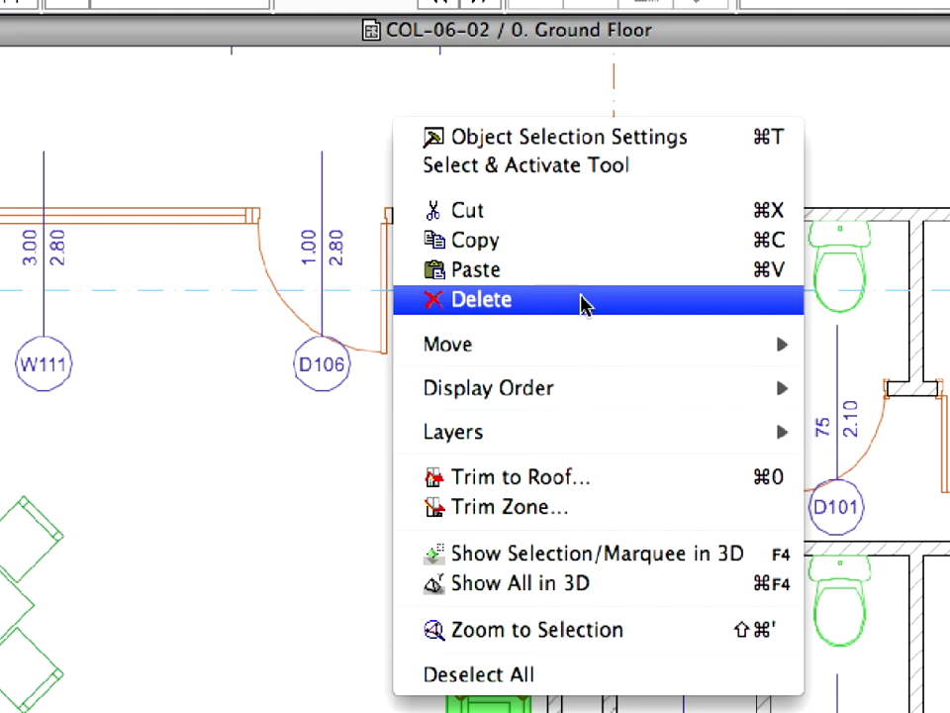
pyautogui.click(581, 300)
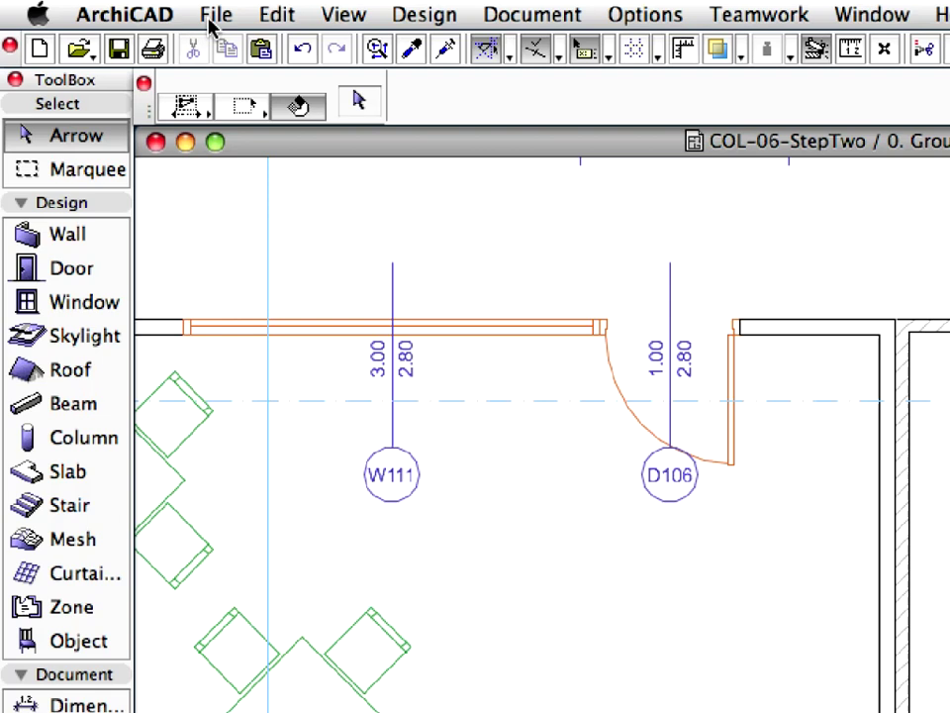
# Step: Place the COL-06-02-01-Cupboard.mod hotlinked module on the Ground Floor, pasted at the center of the current view
pyautogui.click(111, 10)
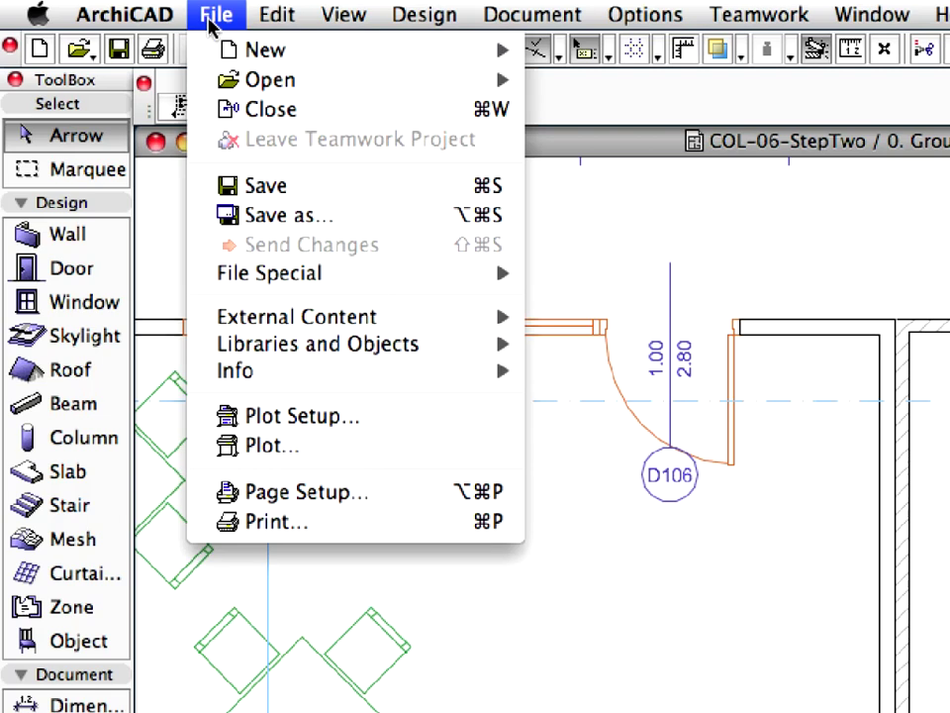
pyautogui.moveTo(403, 323)
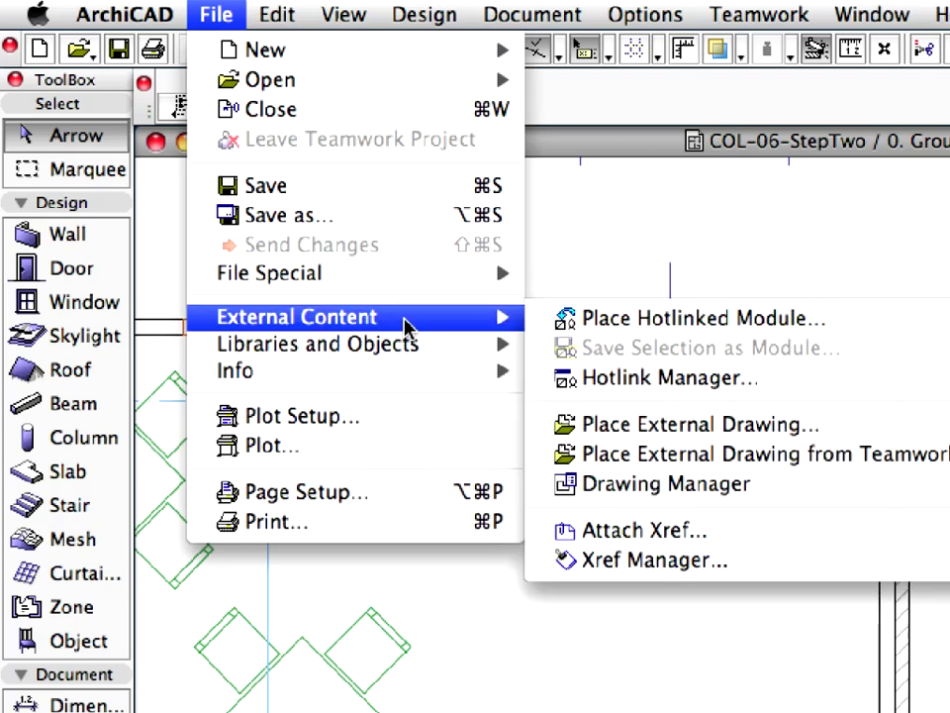
pyautogui.click(888, 329)
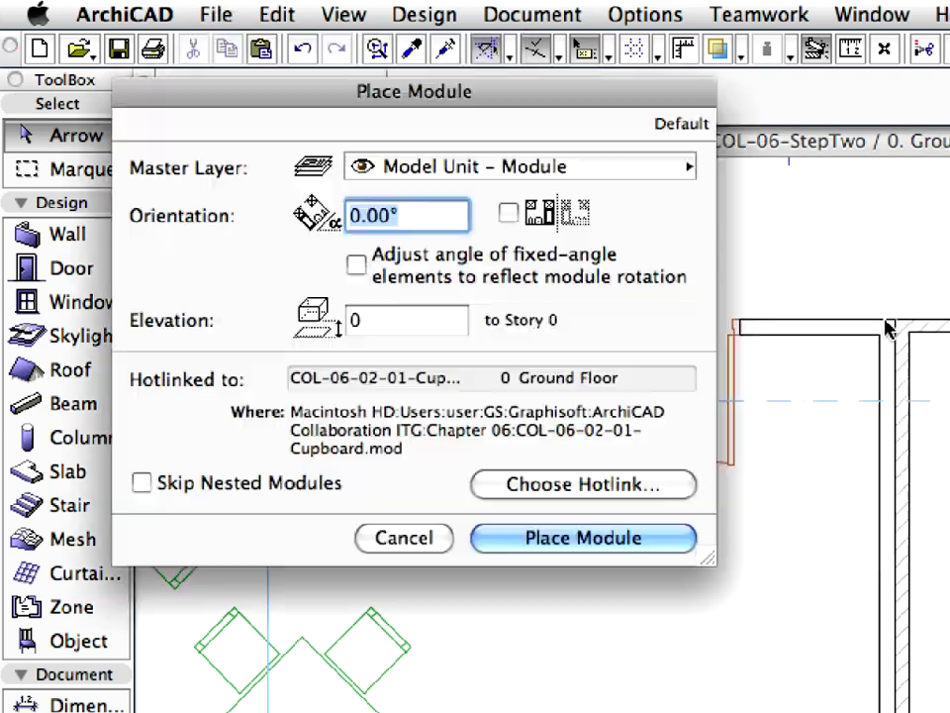
pyautogui.click(686, 488)
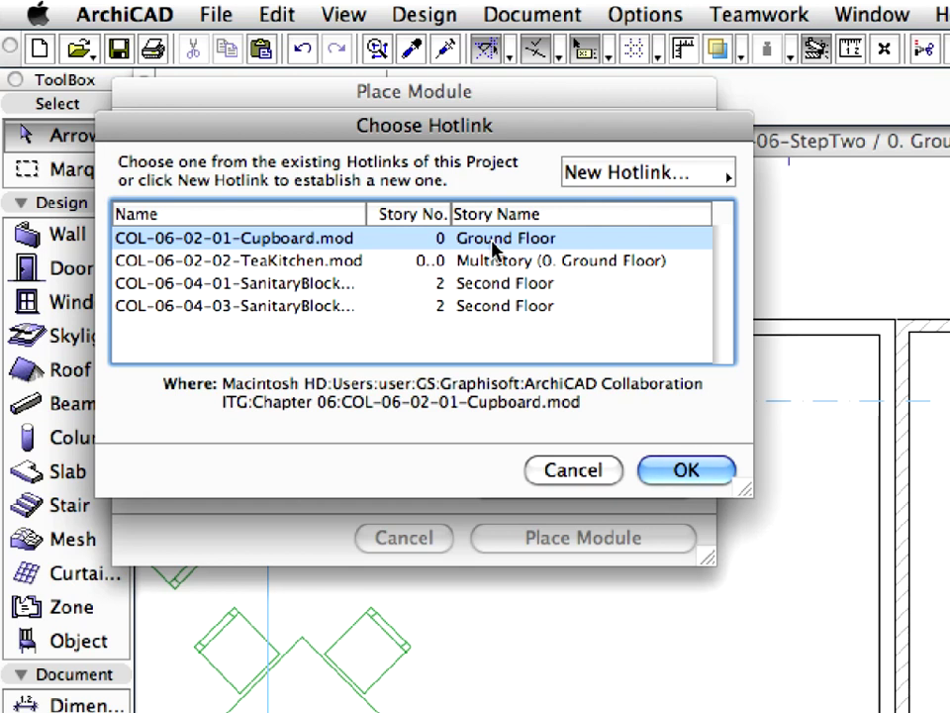
pyautogui.click(723, 471)
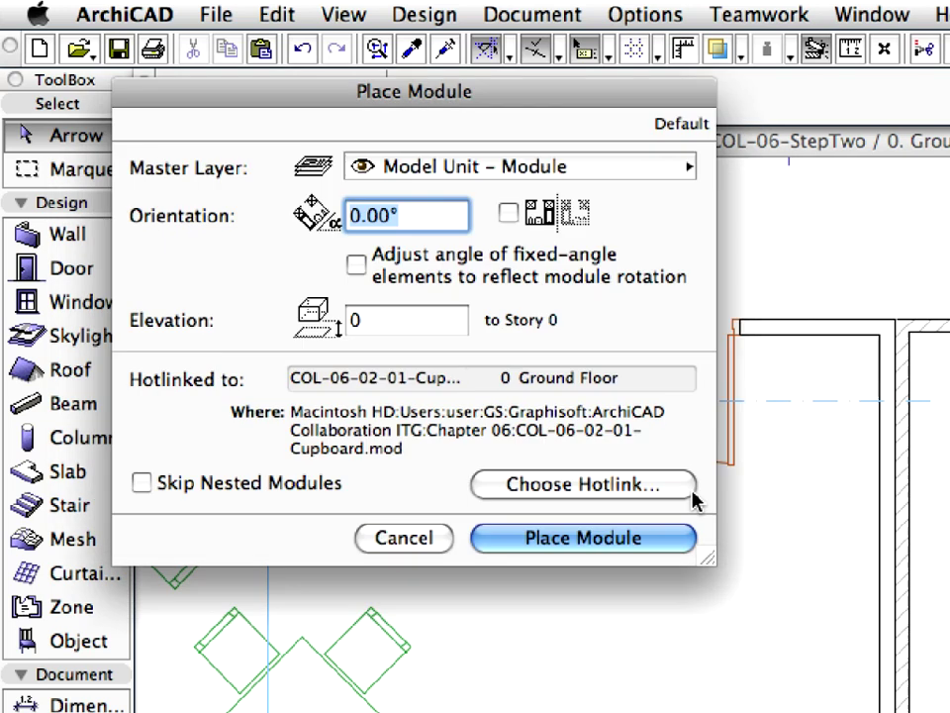
pyautogui.click(676, 542)
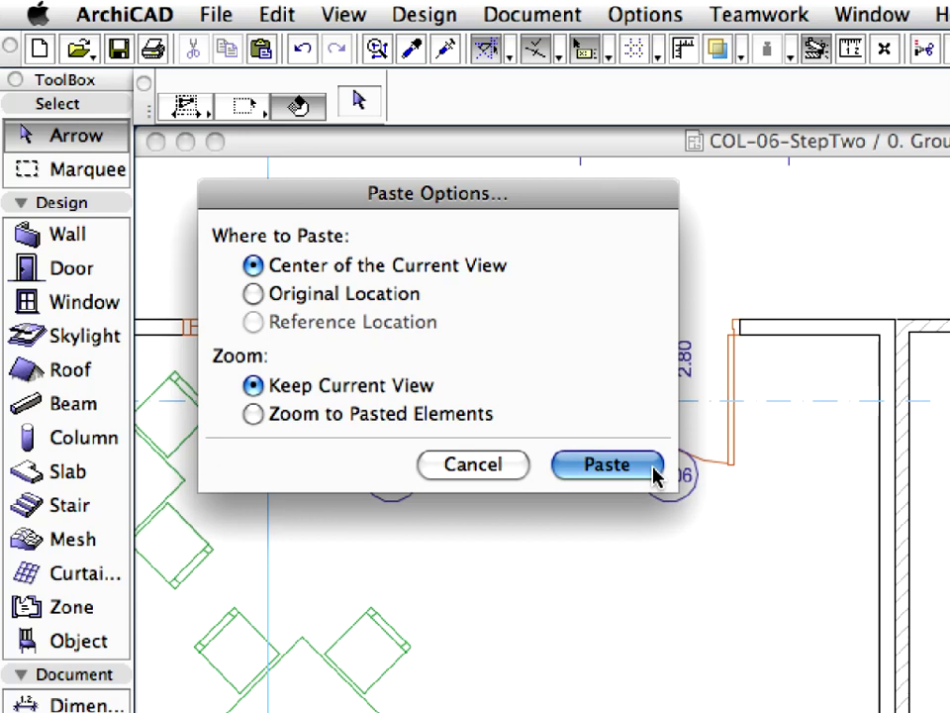
pyautogui.click(606, 465)
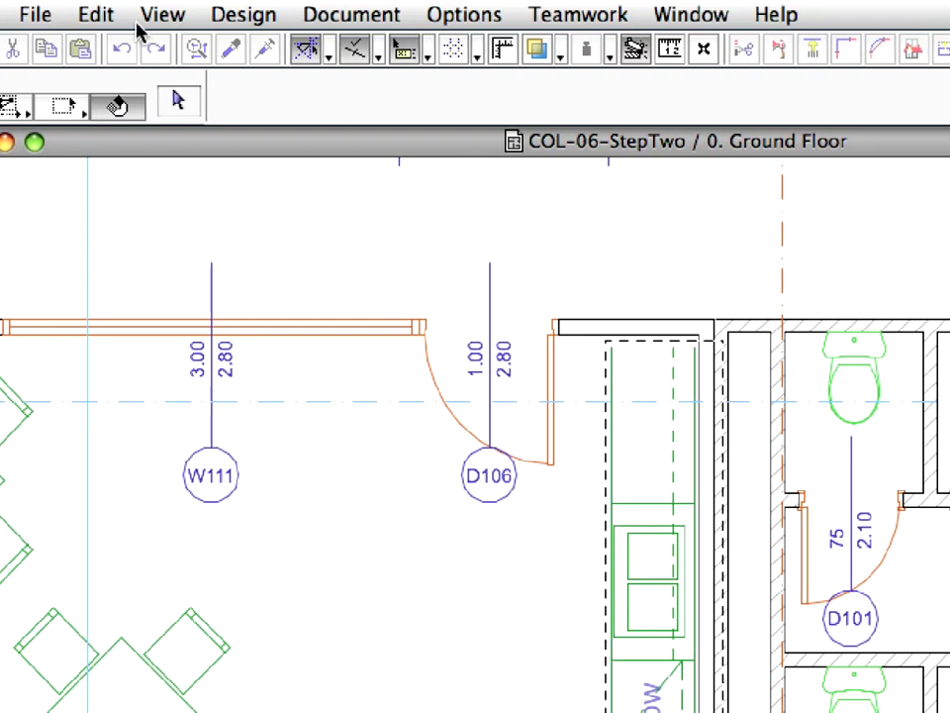
# Step: Mirror the placed cupboard module about a vertical axis between door D106 and the toilets
pyautogui.click(91, 16)
pyautogui.moveTo(227, 503)
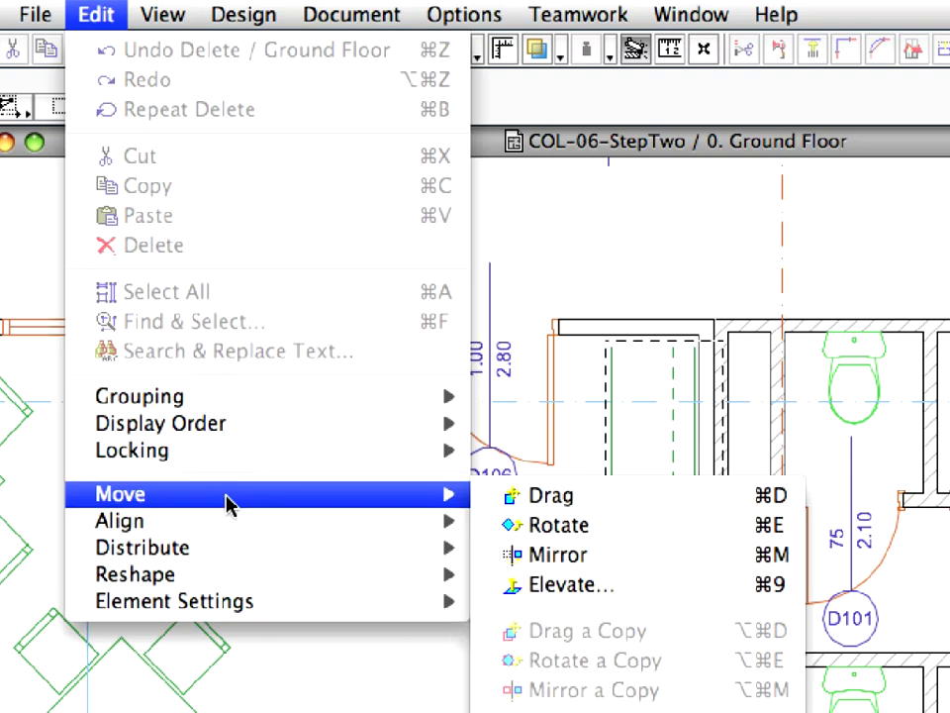
pyautogui.click(624, 562)
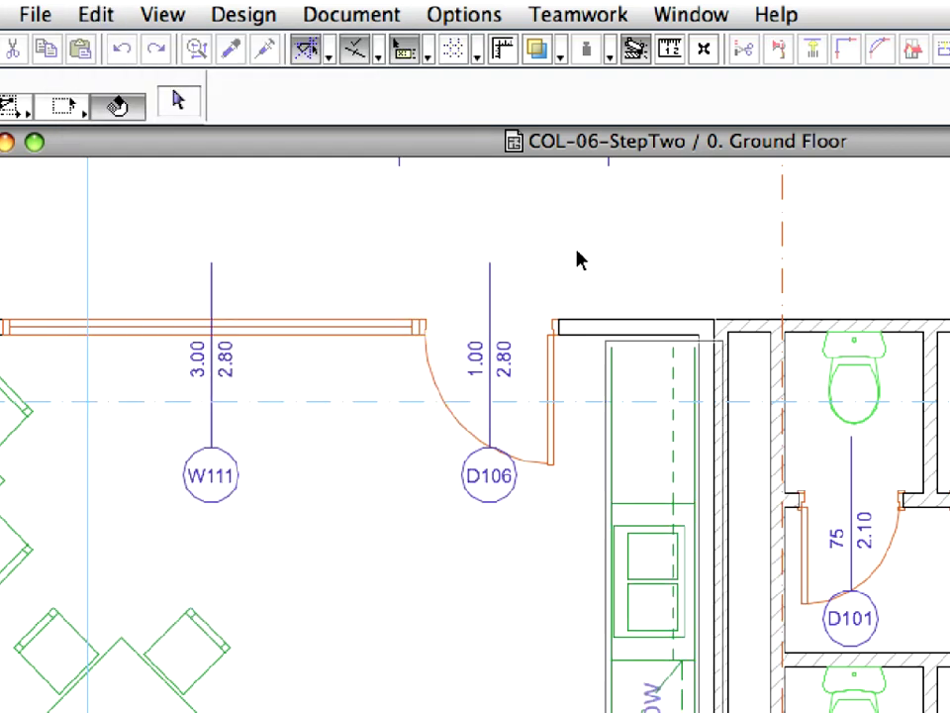
pyautogui.click(578, 237)
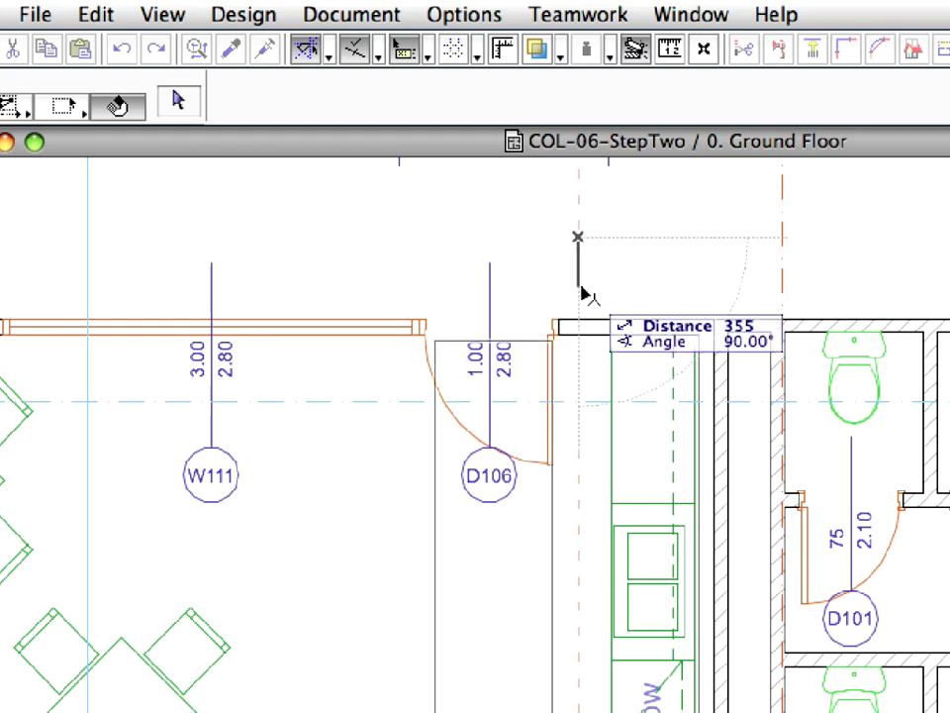
pyautogui.click(580, 483)
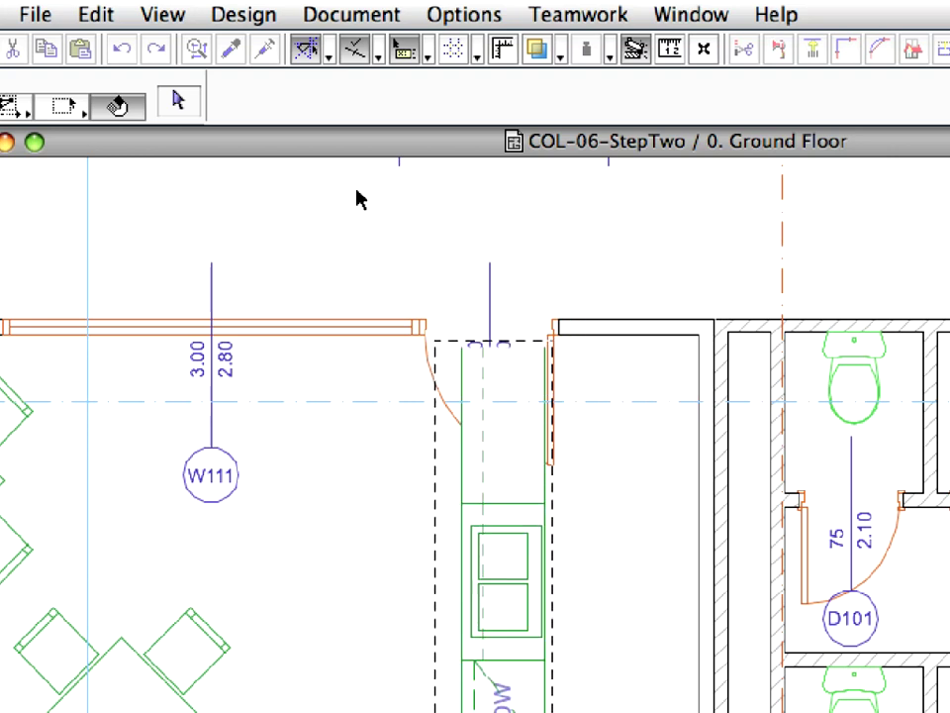
# Step: Move the mirrored cupboard module by its upper back corner to the inner wall corner beside the toilets
pyautogui.click(100, 14)
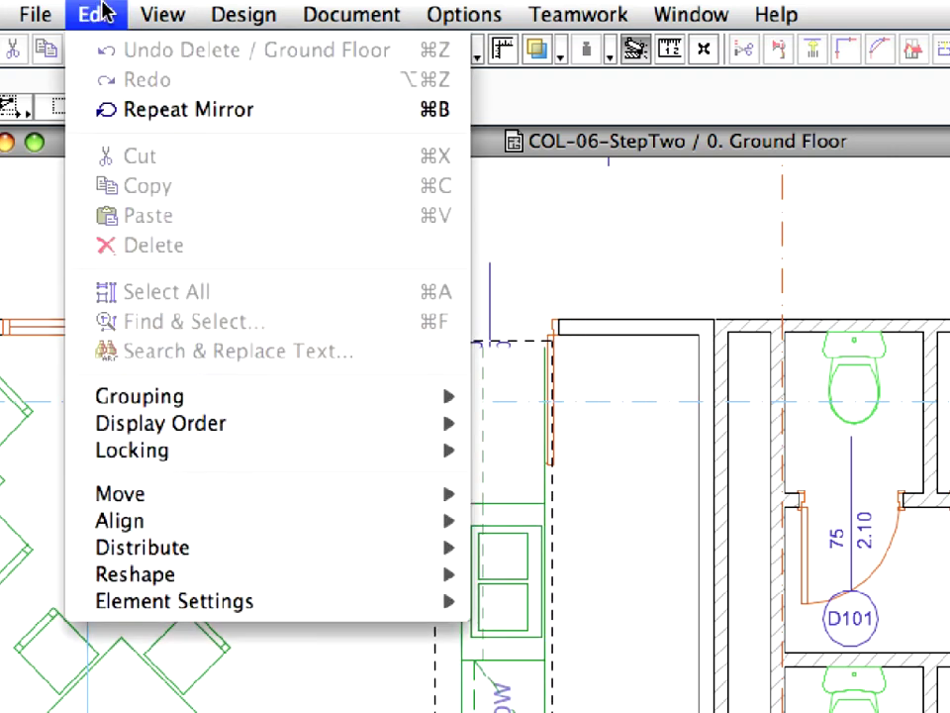
pyautogui.moveTo(282, 494)
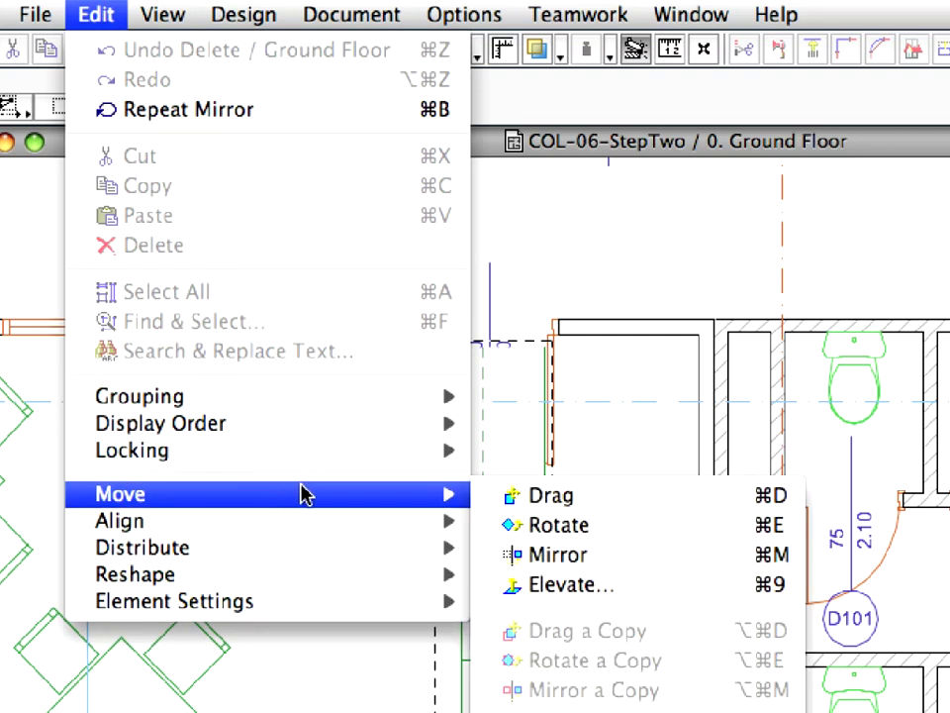
pyautogui.click(686, 495)
pyautogui.scroll(6, 659, 351)
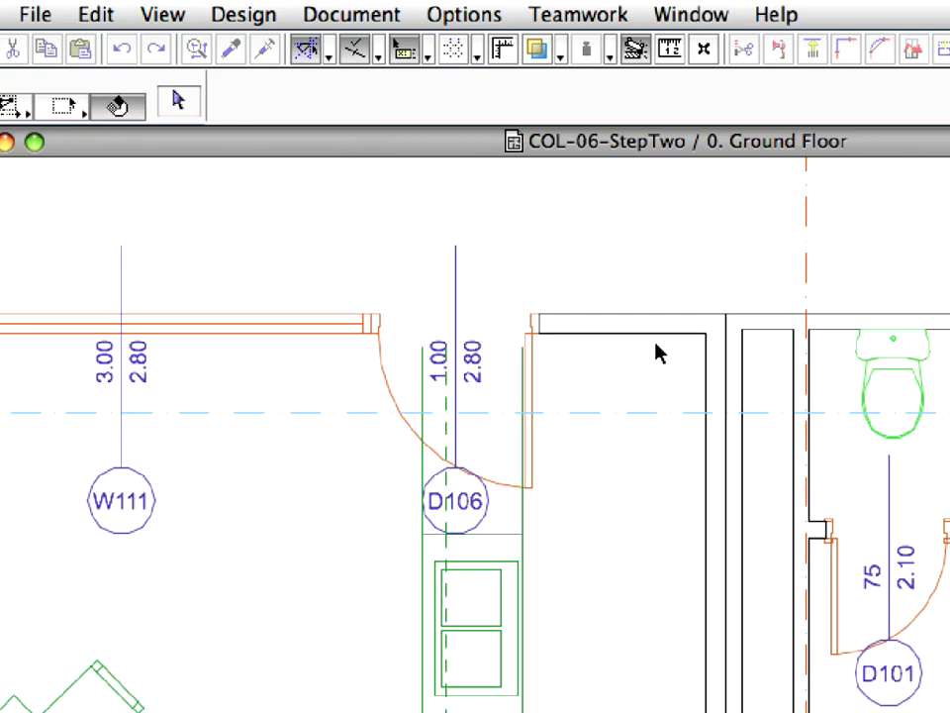
pyautogui.scroll(1, 645, 343)
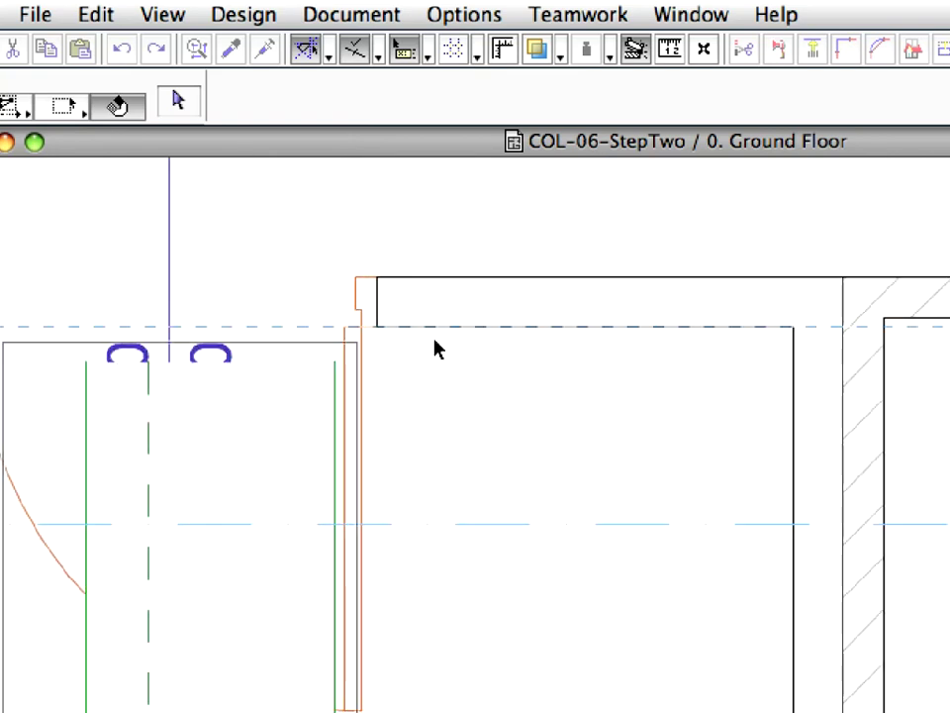
pyautogui.click(334, 363)
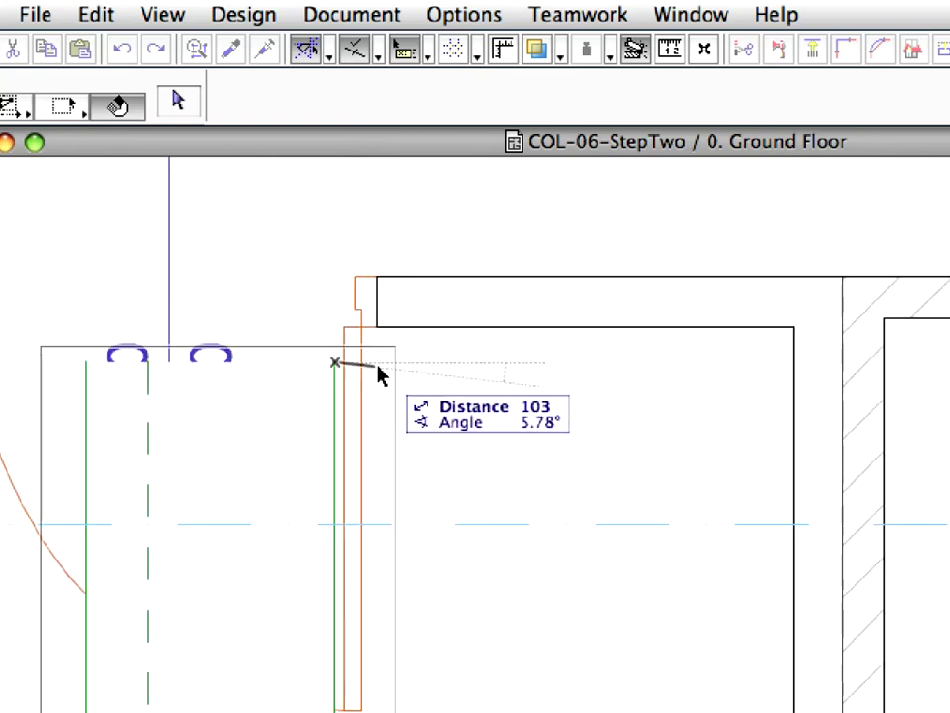
pyautogui.click(792, 335)
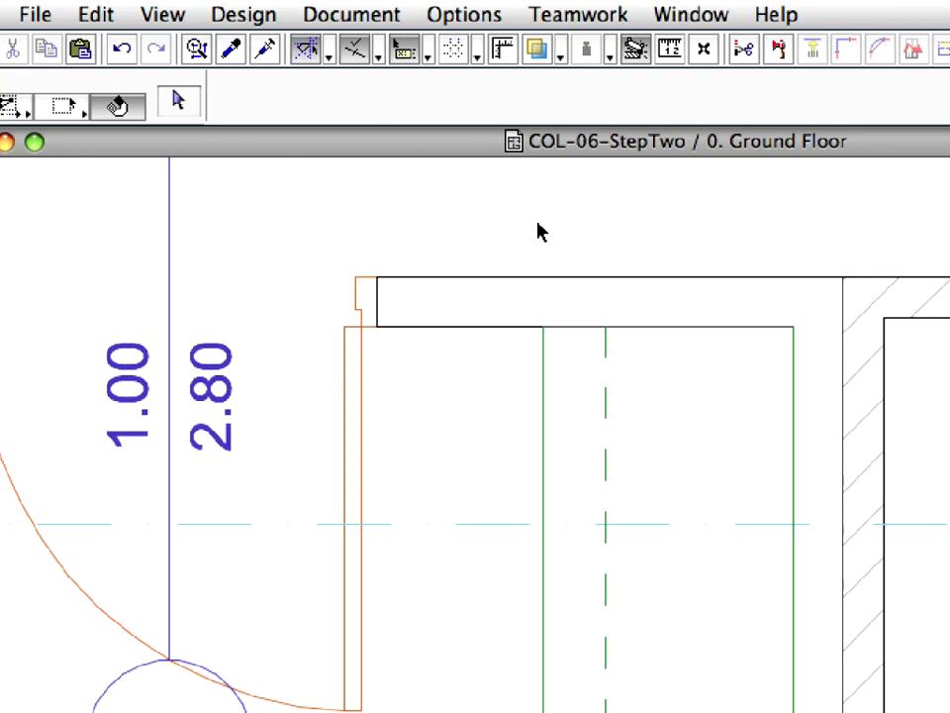
# Step: Select the entire hotlinked cupboard module on the Ground Floor and copy it
pyautogui.click(542, 368)
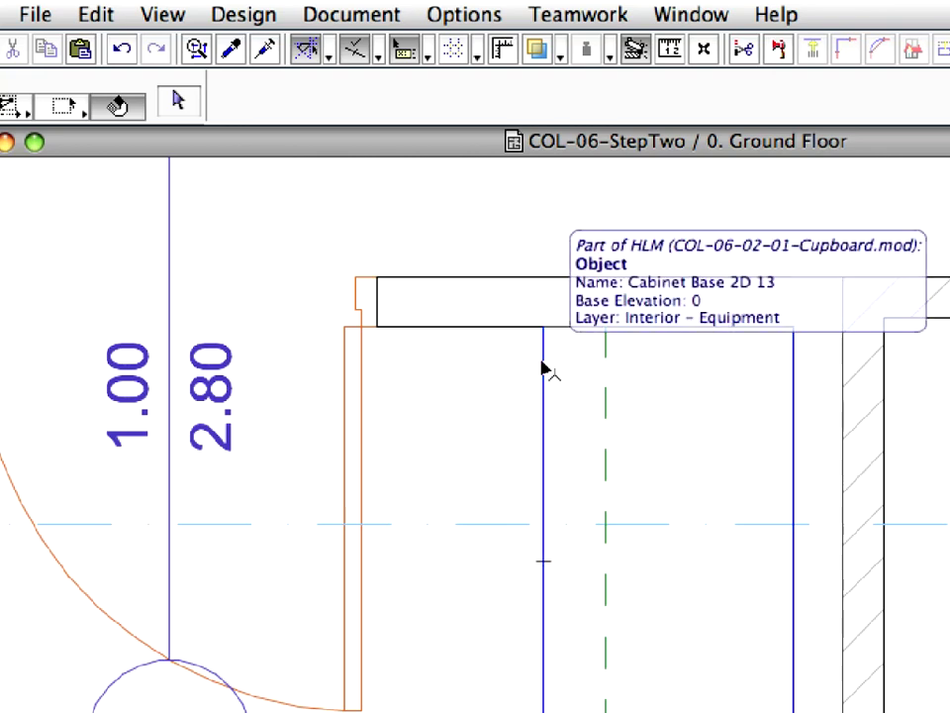
pyautogui.click(543, 368)
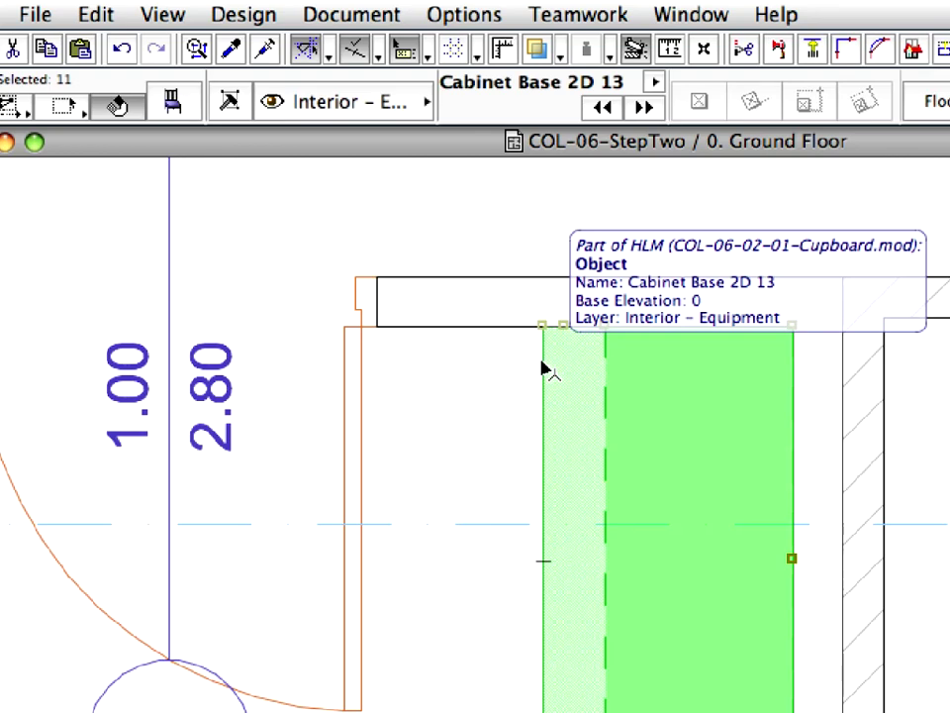
pyautogui.rightClick(212, 198)
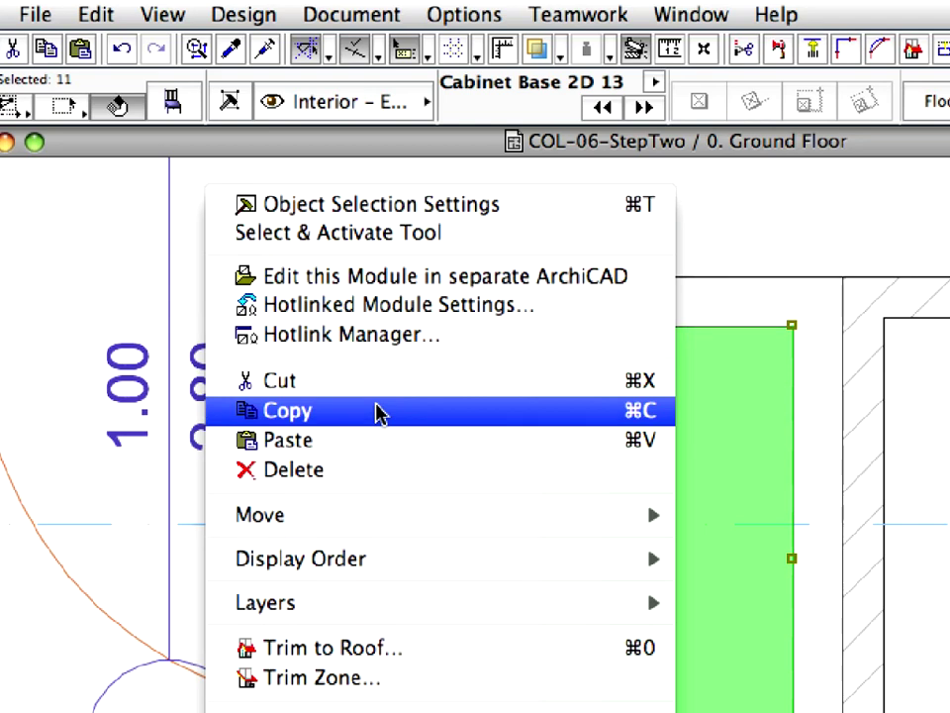
pyautogui.click(381, 413)
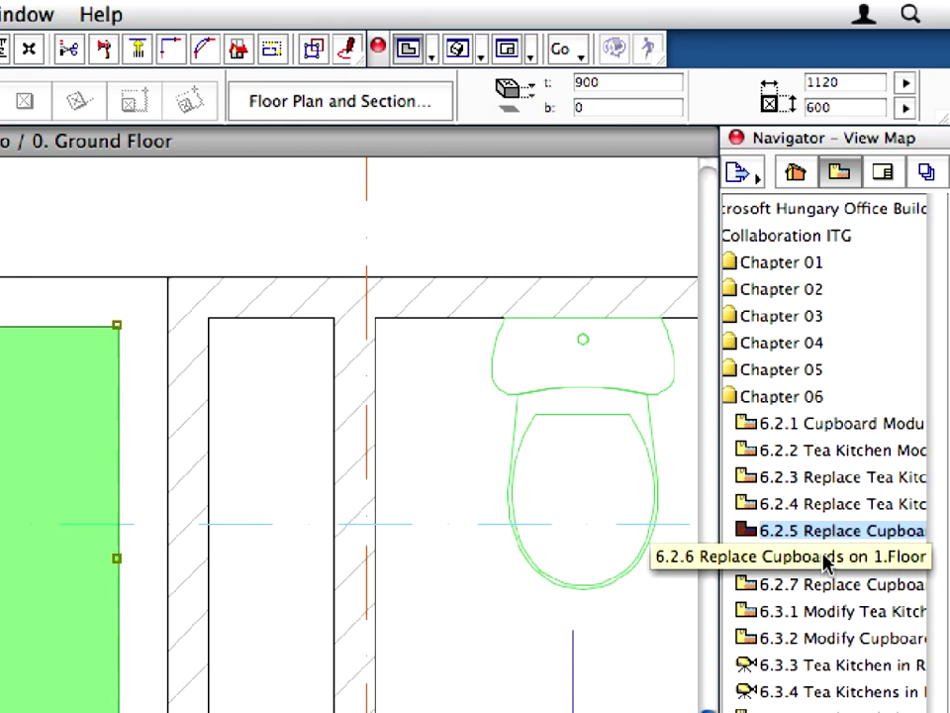
# Step: In the 6.2.6 Replace Cupboards on 1.Floor view, replace the grouped kitchen cupboard beside the toilets with the copied hotlinked module
pyautogui.doubleClick(827, 557)
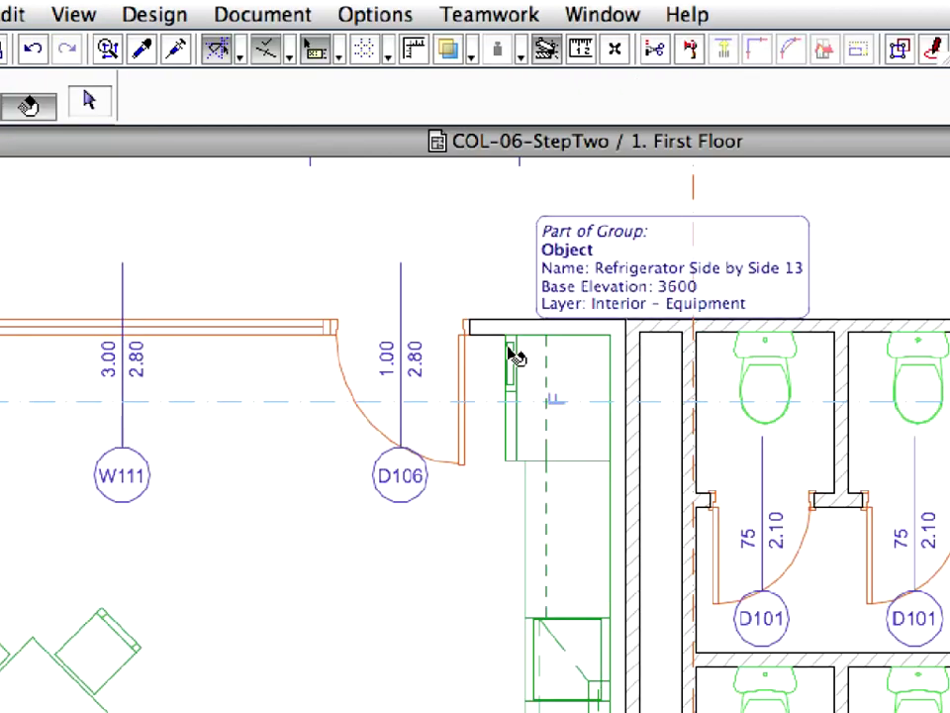
pyautogui.click(513, 356)
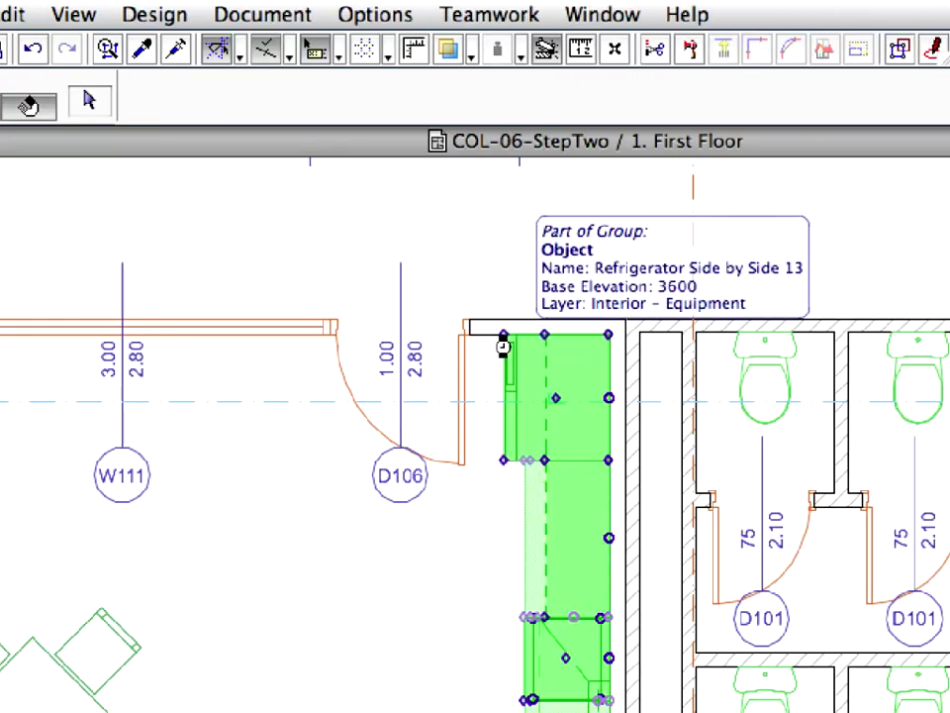
pyautogui.rightClick(216, 202)
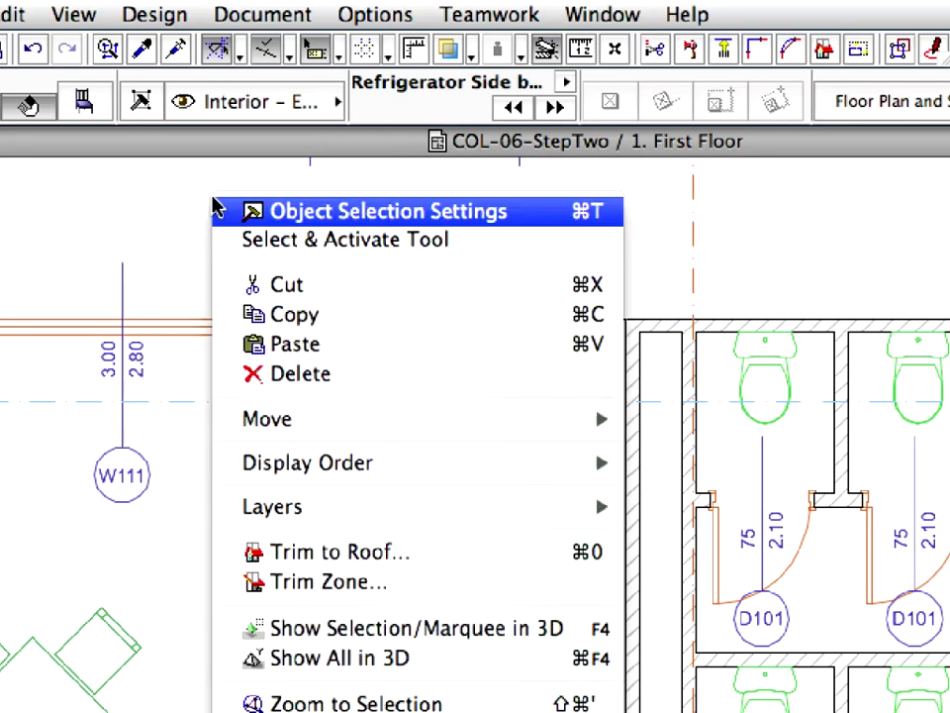
pyautogui.click(440, 376)
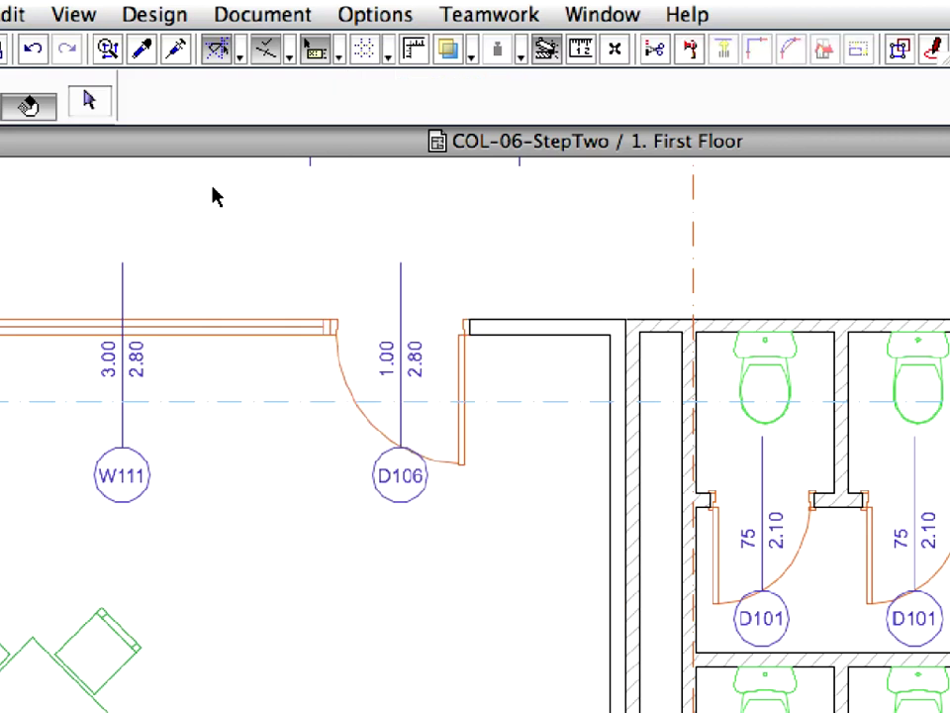
pyautogui.rightClick(211, 195)
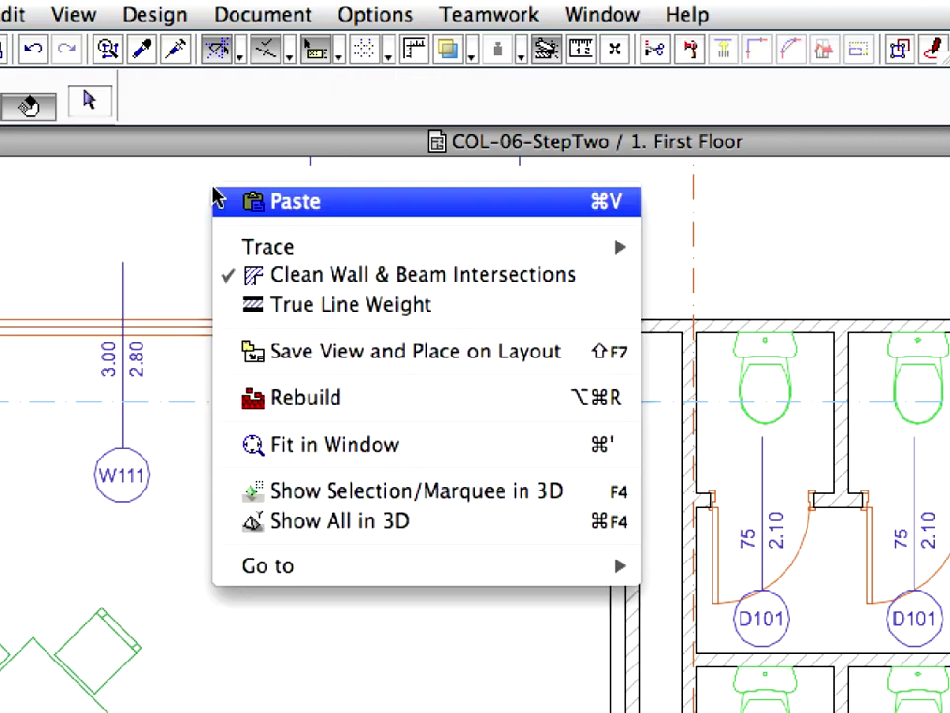
pyautogui.click(374, 206)
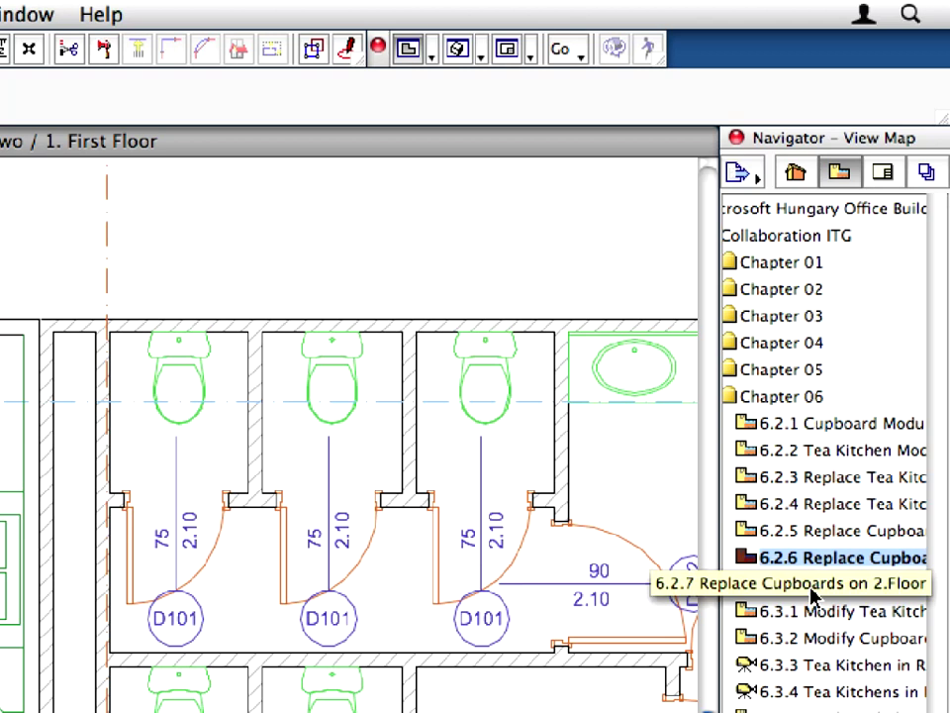
# Step: In the 6.2.7 Replace Cupboards on 2.Floor view, replace the grouped kitchen cupboard beside the toilets with the copied hotlinked module
pyautogui.doubleClick(811, 592)
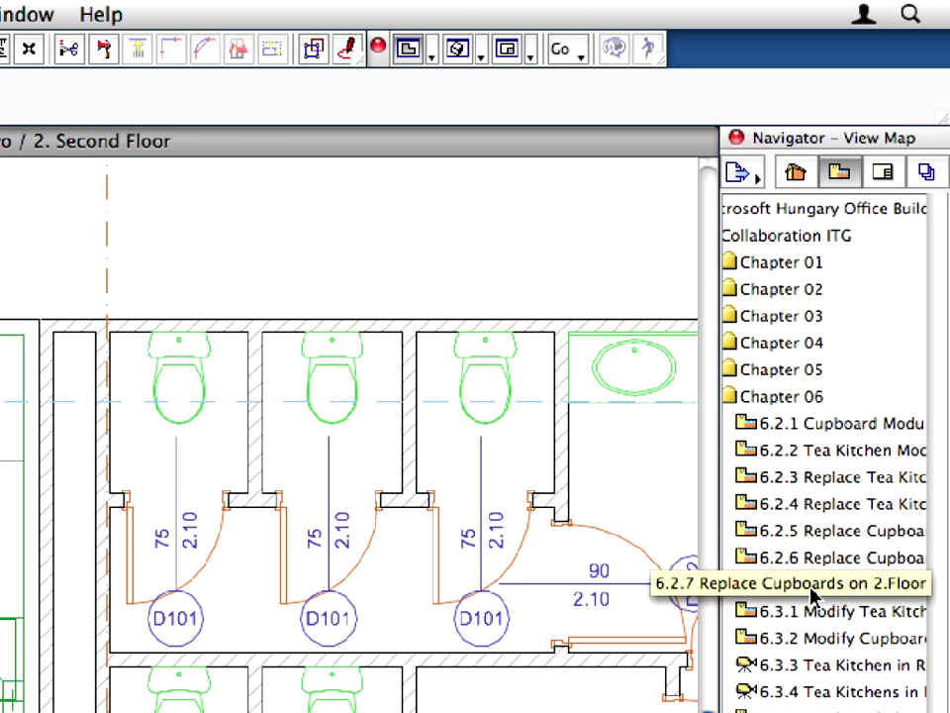
pyautogui.click(615, 360)
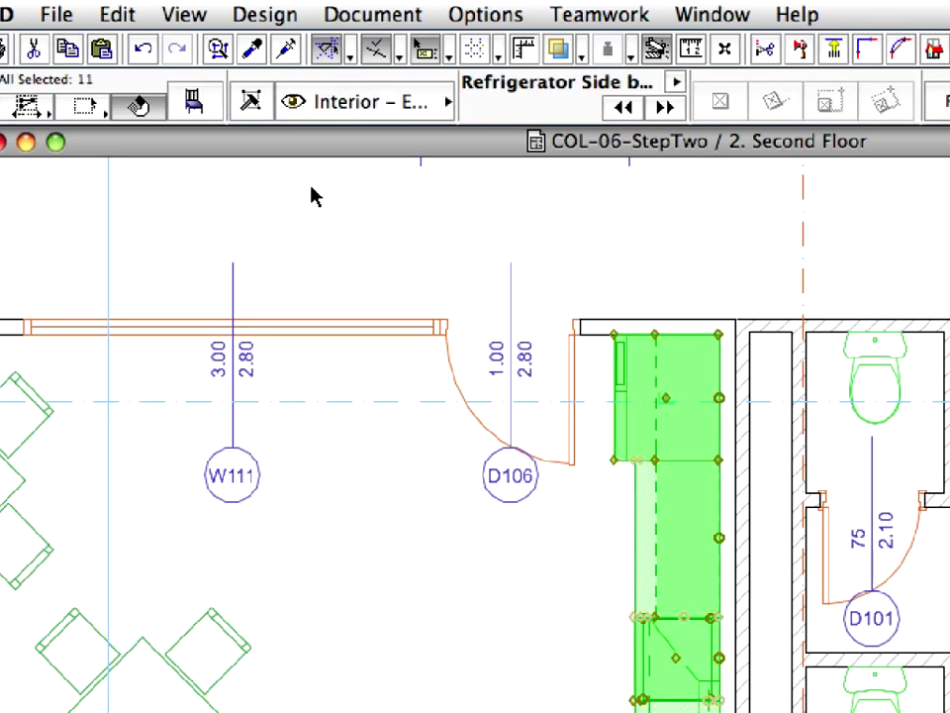
pyautogui.rightClick(315, 196)
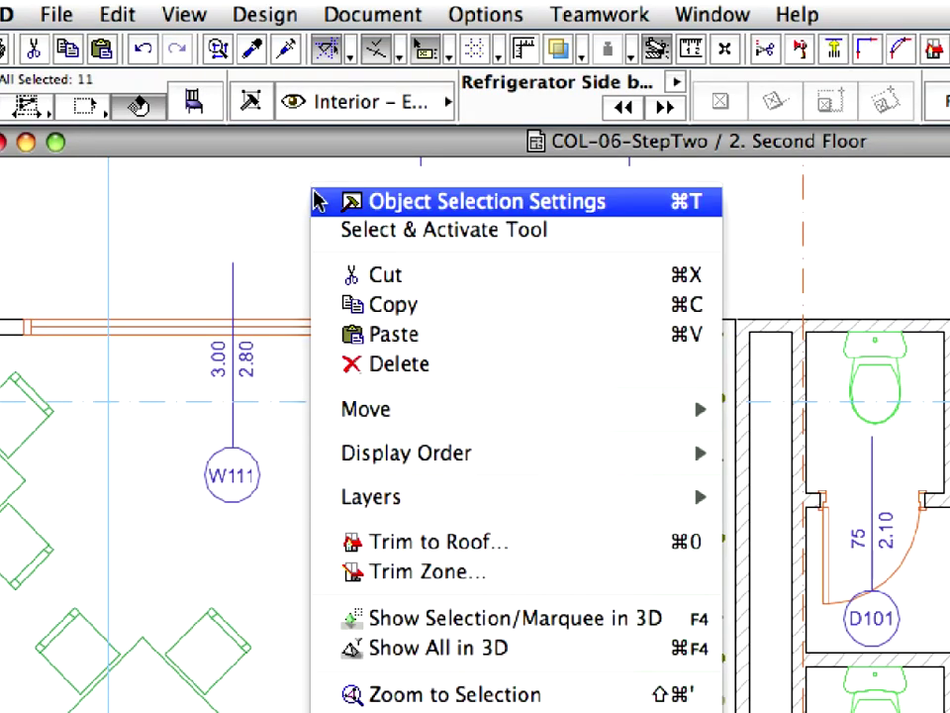
pyautogui.click(492, 367)
pyautogui.rightClick(322, 220)
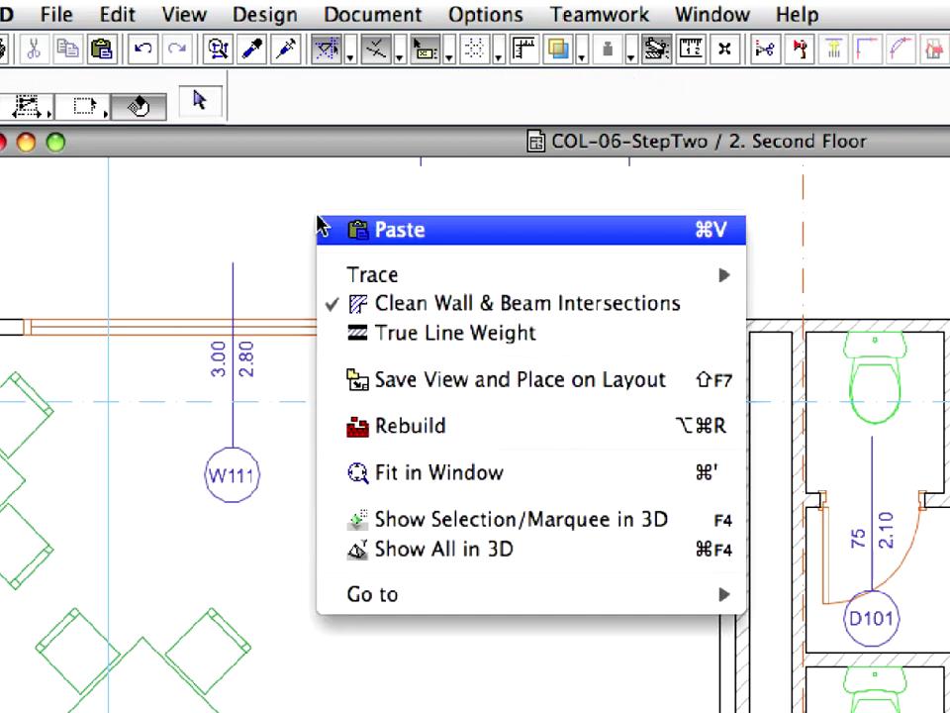
pyautogui.click(525, 230)
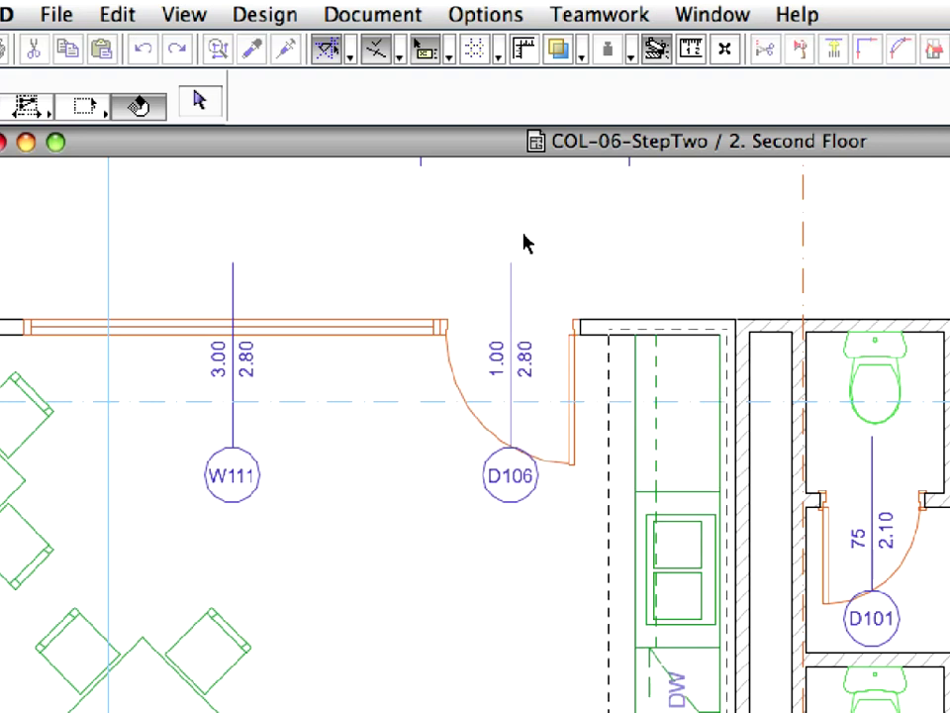